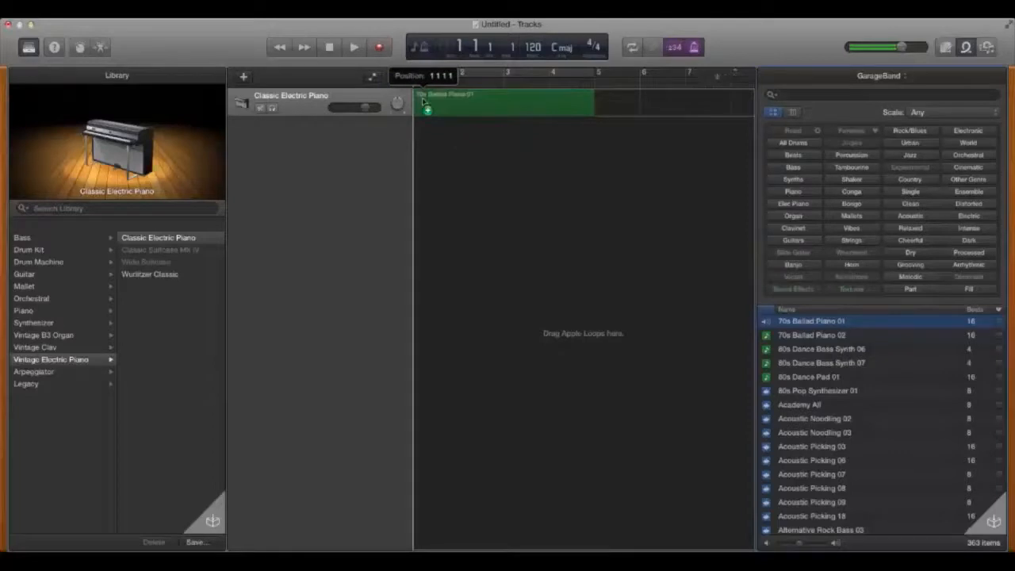
Step: Place the 70s Ballad Piano 01 loop at bar 1 of the Classic Electric Piano track and open its region in the piano roll editor
{"action": "left_click_drag", "start_coordinate": [424, 101], "coordinate": [425, 101]}
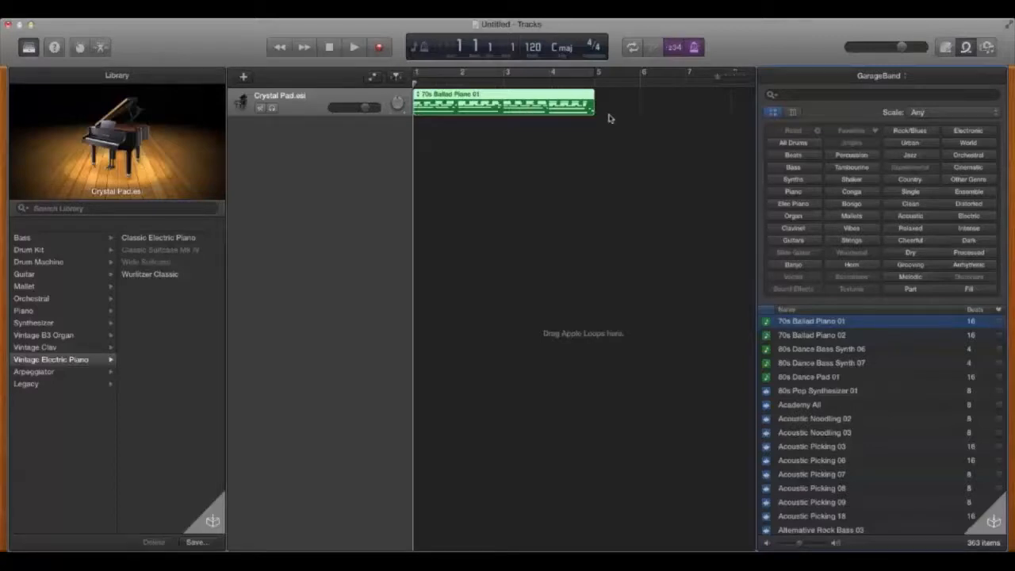
{"action": "double_click", "coordinate": [543, 112]}
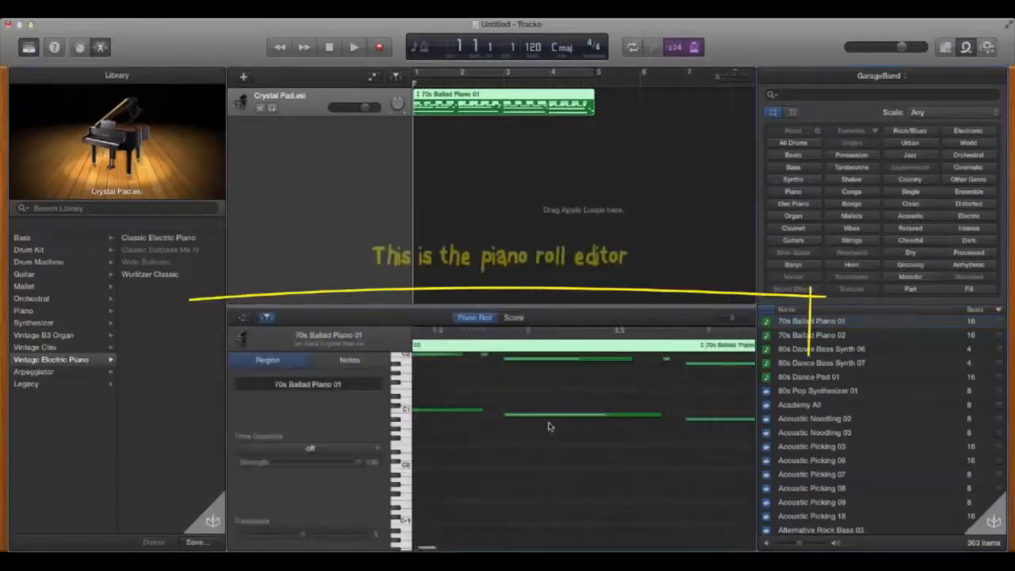
{"action": "scroll", "coordinate": [547, 426], "scroll_direction": "left", "scroll_amount": 6}
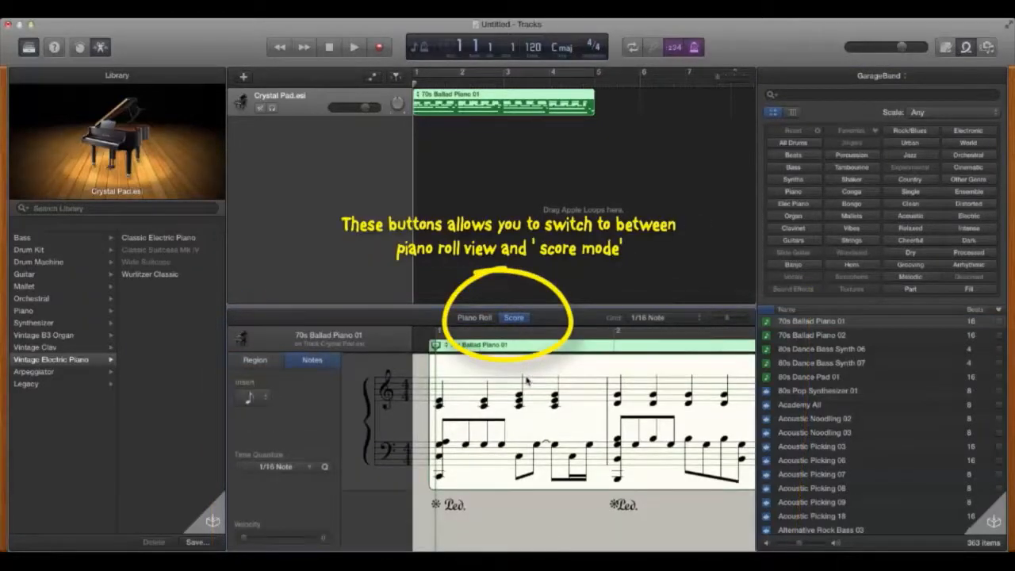
Step: Examine the notation of the 70s Ballad Piano 01 region in score view, from its first bar to its end
{"action": "scroll", "coordinate": [526, 381], "scroll_direction": "right", "scroll_amount": 3}
{"action": "scroll", "coordinate": [526, 380], "scroll_direction": "right", "scroll_amount": 5}
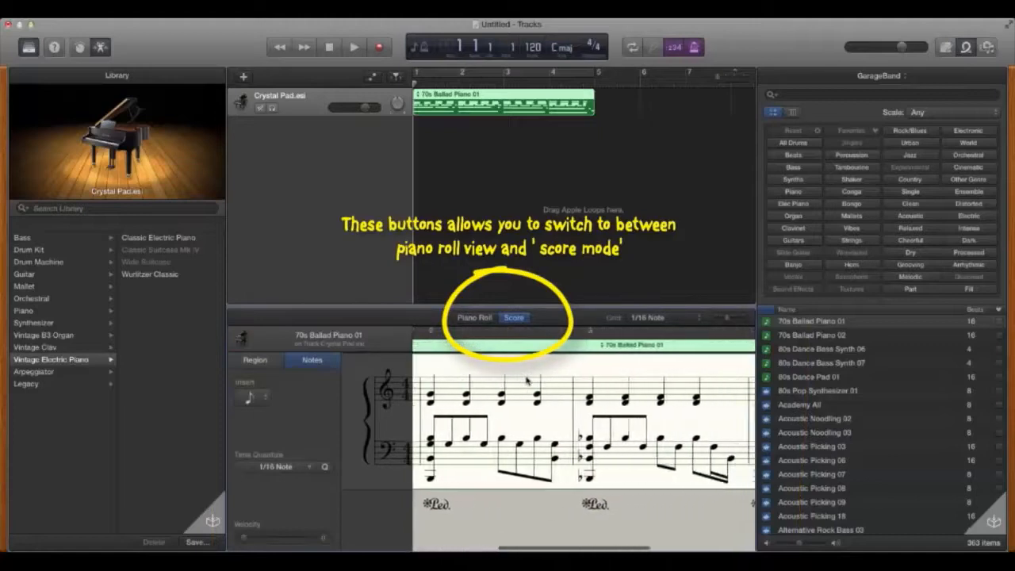
{"action": "scroll", "coordinate": [526, 380], "scroll_direction": "right", "scroll_amount": 4}
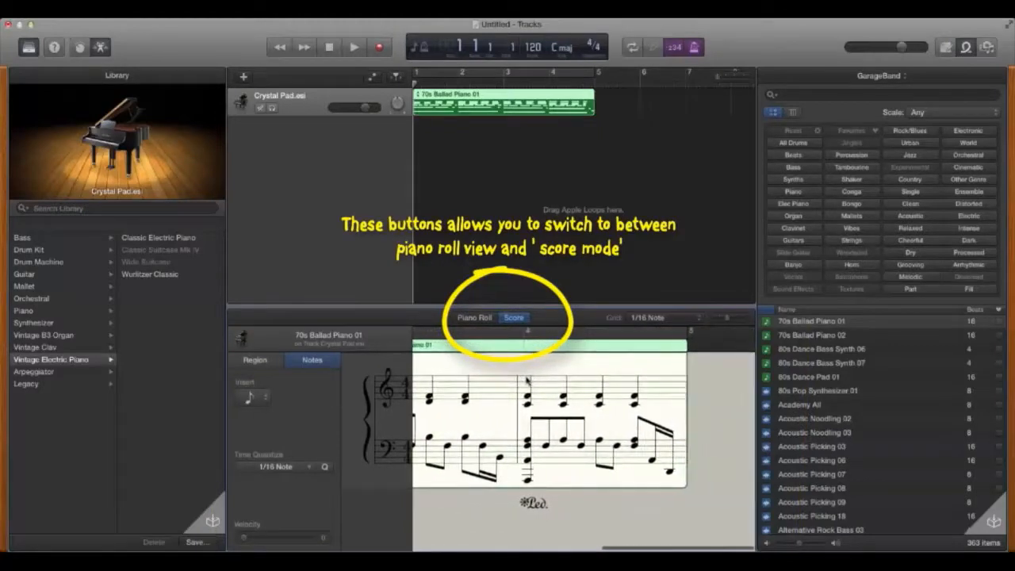
{"action": "scroll", "coordinate": [525, 381], "scroll_direction": "left", "scroll_amount": 10}
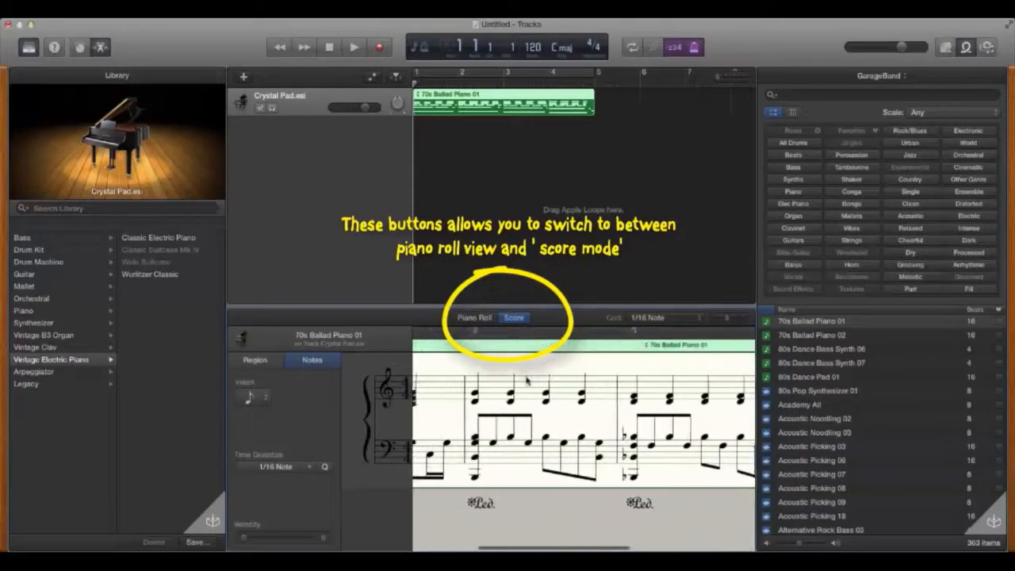
{"action": "scroll", "coordinate": [525, 380], "scroll_direction": "left", "scroll_amount": 5}
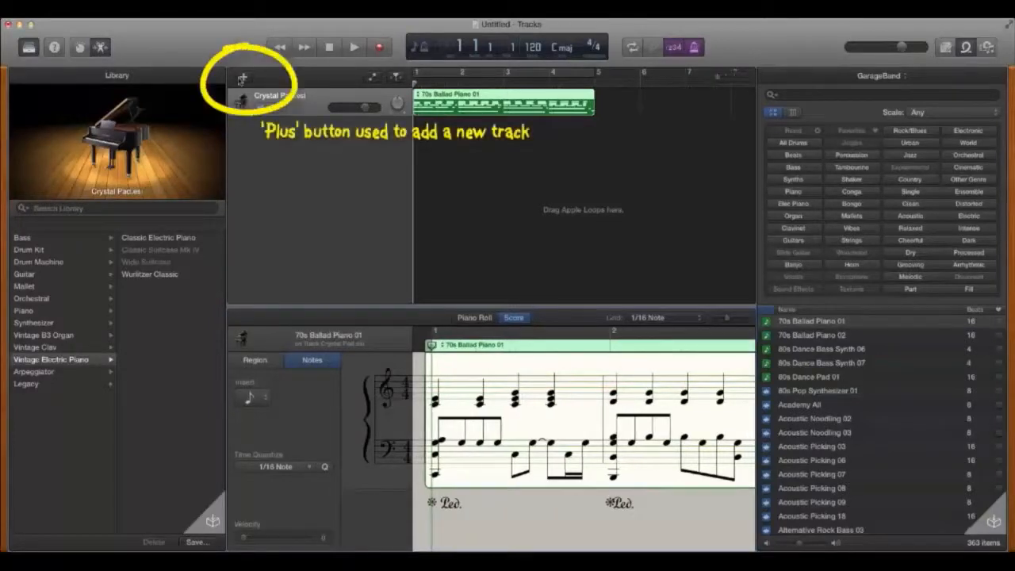
Step: Add a new software instrument track to the project
{"action": "left_click", "coordinate": [242, 78]}
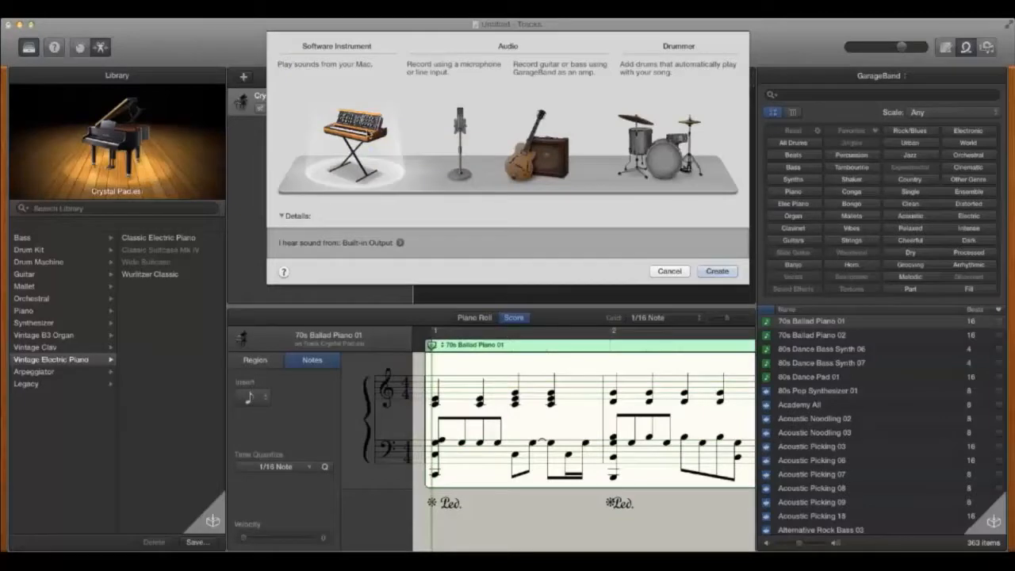
{"action": "left_click", "coordinate": [706, 271]}
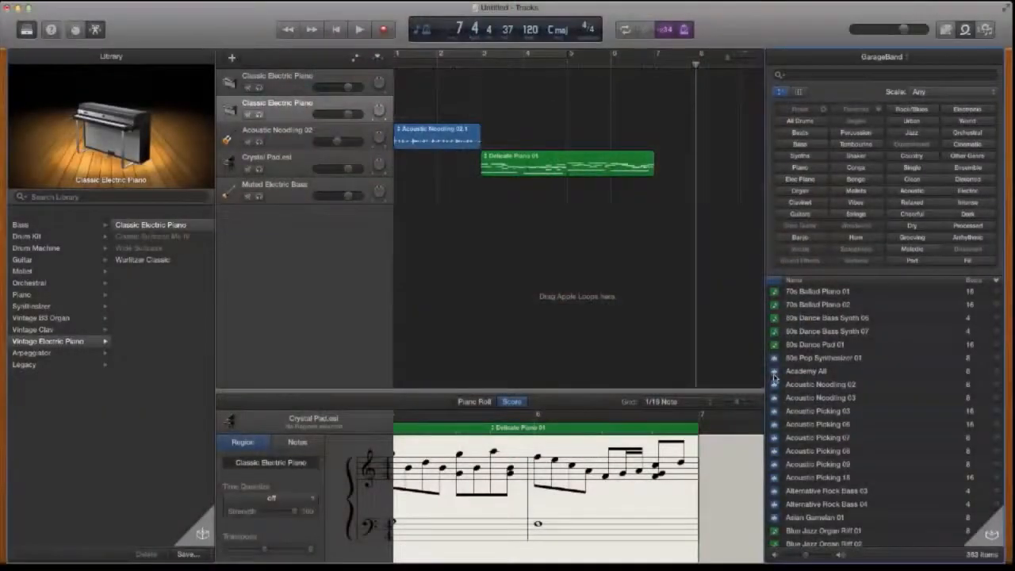
Step: Add two copies of the Acoustic Picking 06 loop back to back on a new track, starting at bars 7 and 11
{"action": "left_click_drag", "start_coordinate": [773, 378], "coordinate": [533, 119]}
{"action": "left_click_drag", "start_coordinate": [802, 426], "coordinate": [689, 253]}
{"action": "scroll", "coordinate": [688, 253], "scroll_direction": "right", "scroll_amount": 5}
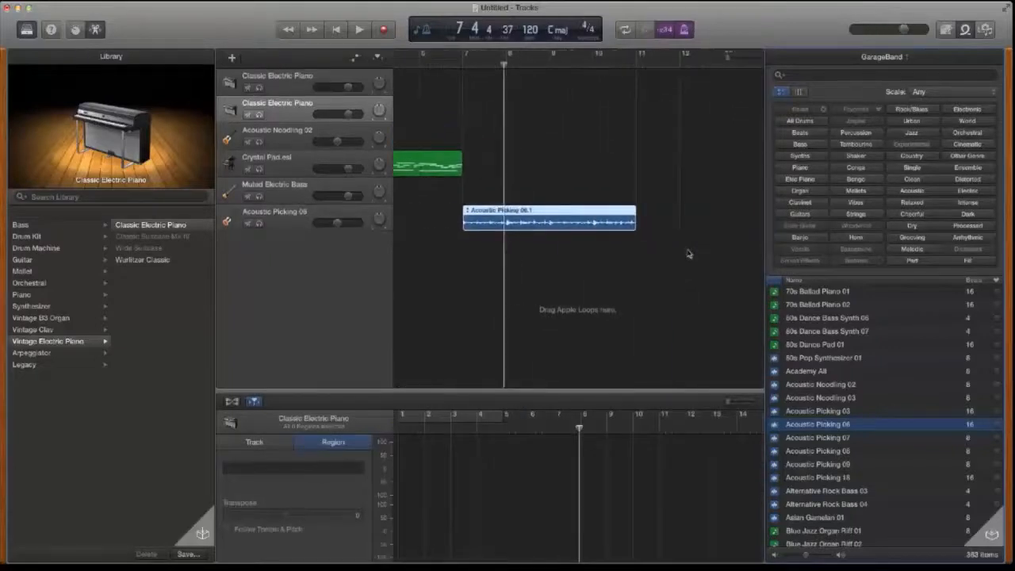
{"action": "left_click_drag", "start_coordinate": [805, 424], "coordinate": [646, 226]}
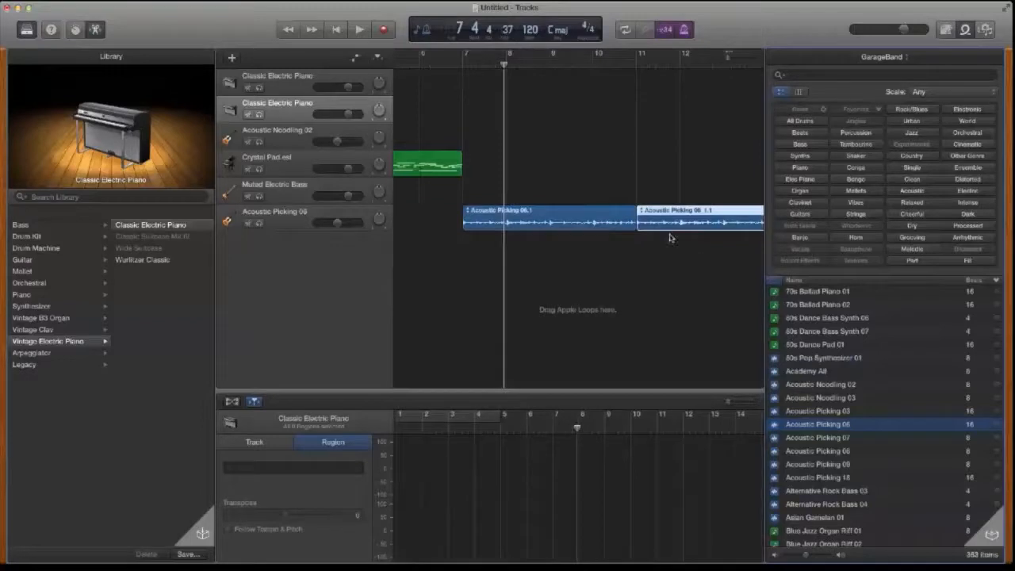
Step: Play the Acoustic Picking 06 regions from bar 7, skipping ahead to the second region during playback
{"action": "left_click", "coordinate": [460, 60]}
{"action": "key", "text": "space"}
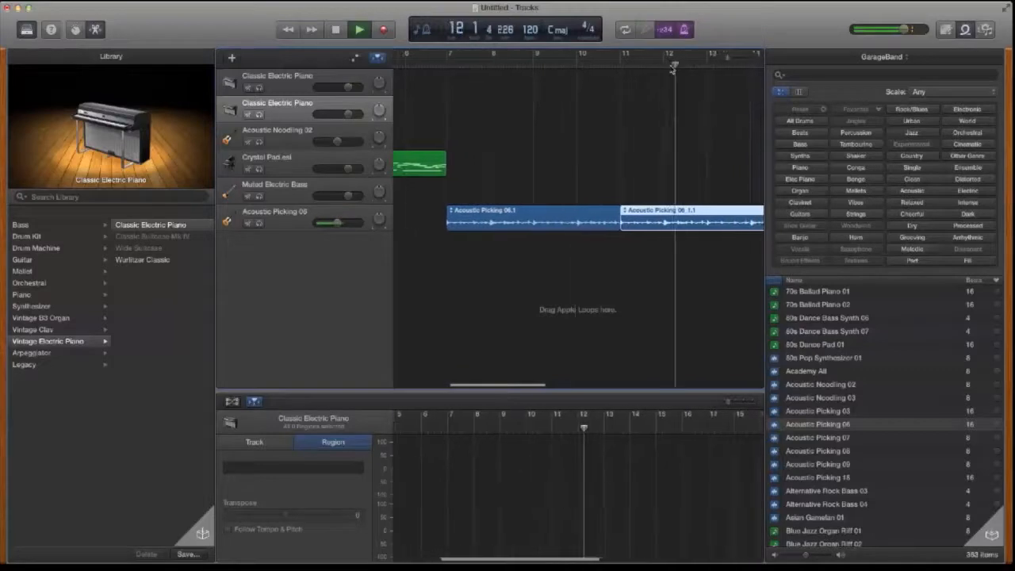
{"action": "key", "text": "space"}
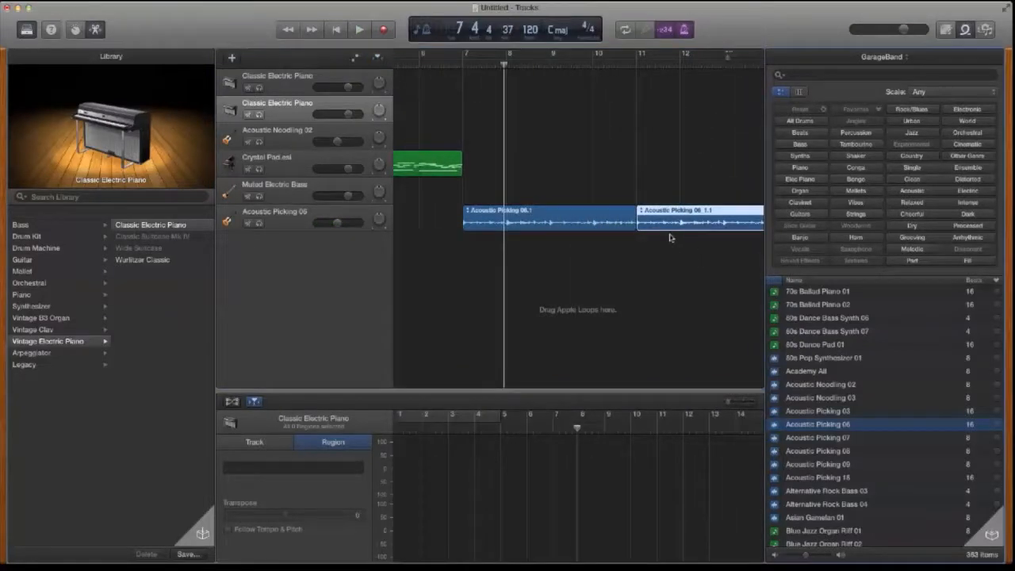
{"action": "left_click", "coordinate": [458, 59]}
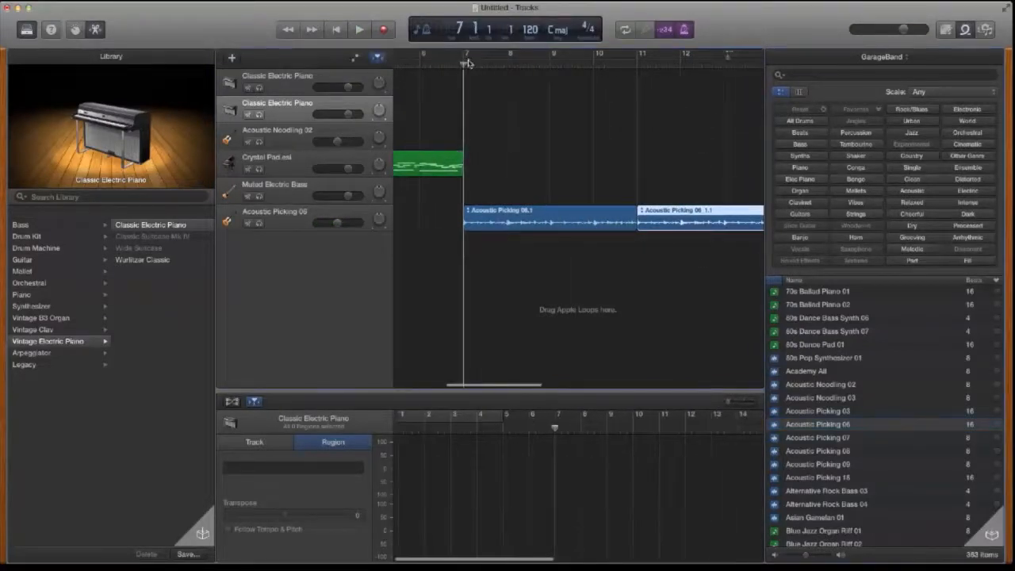
{"action": "key", "text": "space"}
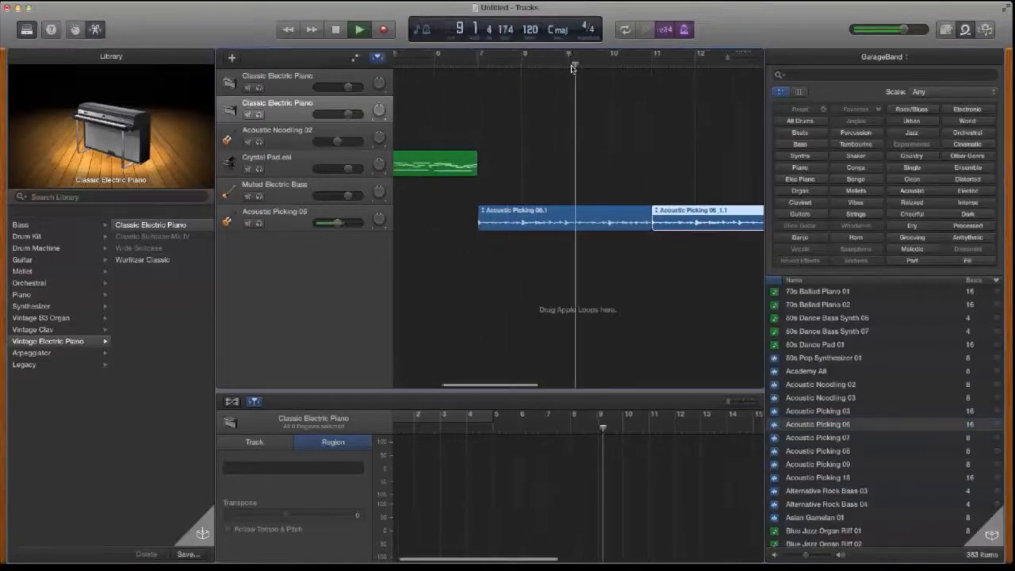
{"action": "left_click", "coordinate": [672, 62]}
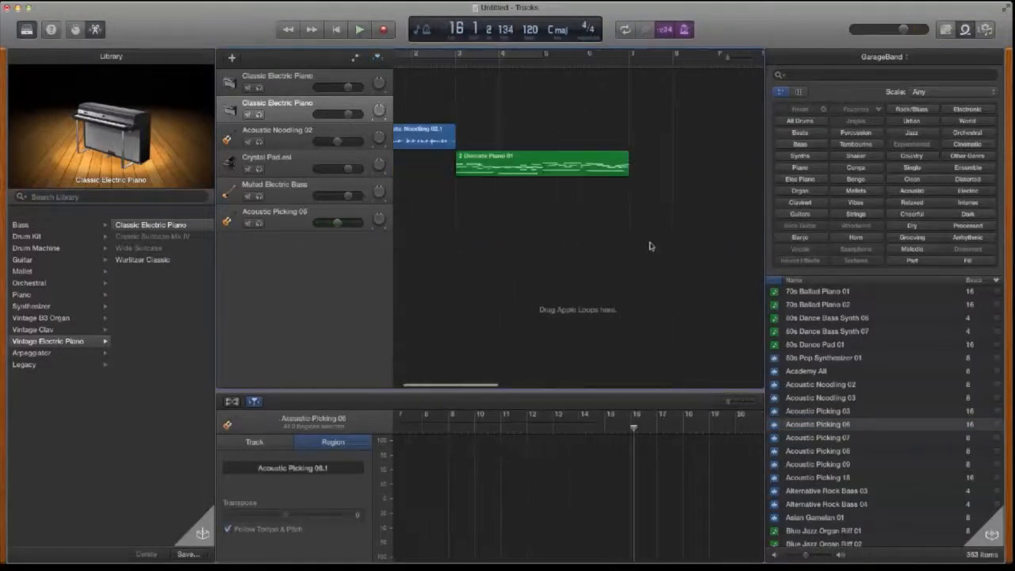
Step: Delete the Delicate Piano 01 region and the Acoustic Noodling 02 region from the timeline
{"action": "left_click_drag", "start_coordinate": [637, 241], "coordinate": [463, 165]}
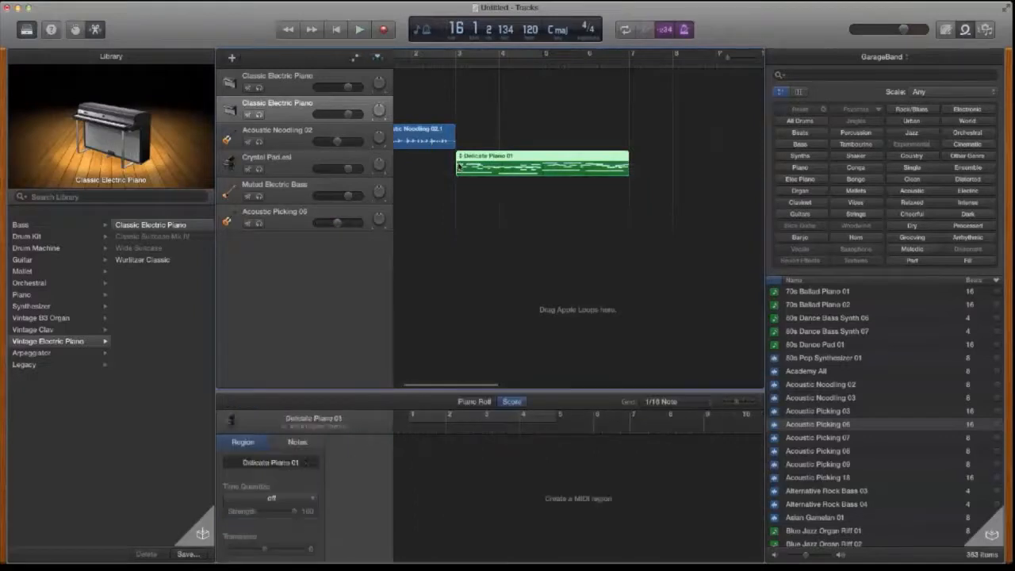
{"action": "key", "text": "Delete"}
{"action": "scroll", "coordinate": [464, 165], "scroll_direction": "left", "scroll_amount": 2}
{"action": "left_click", "coordinate": [449, 140]}
{"action": "key", "text": "Delete"}
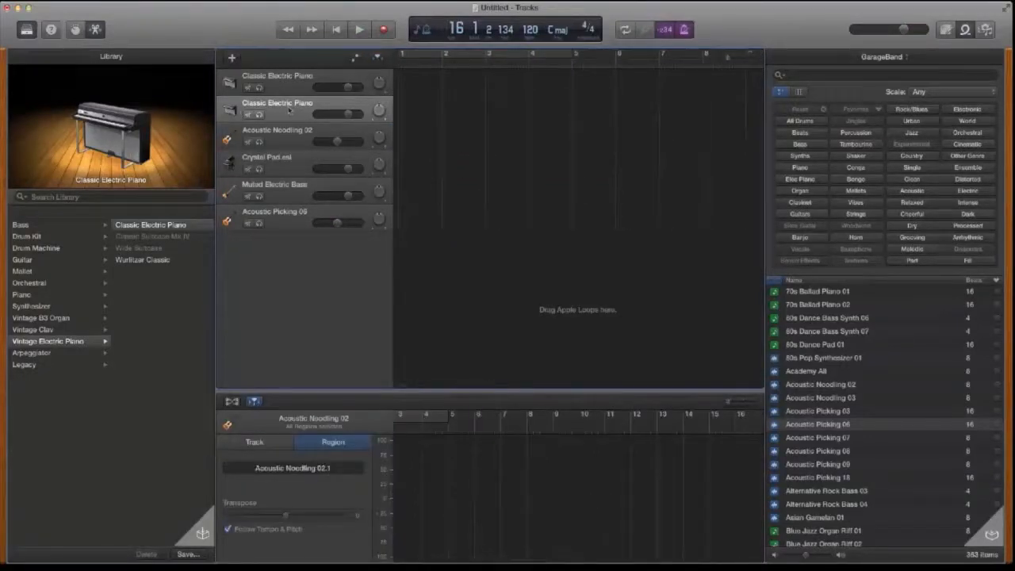
Step: Delete all the existing tracks and create one new software instrument track
{"action": "key", "text": "super+BackSpace"}
{"action": "key", "text": "super+BackSpace"}
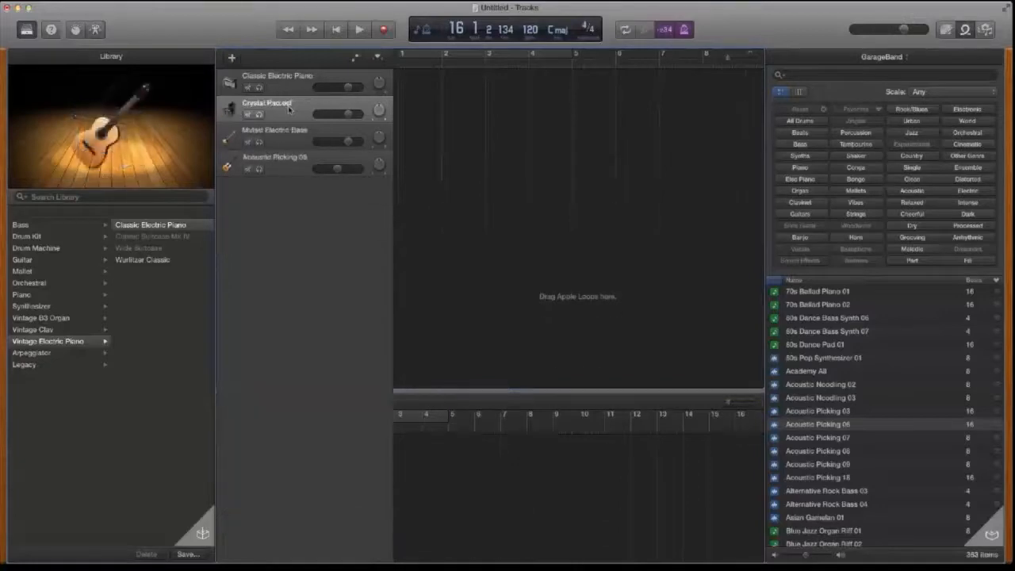
{"action": "key", "text": "super+BackSpace"}
{"action": "key", "text": "super+BackSpace"}
{"action": "key", "text": "super+BackSpace"}
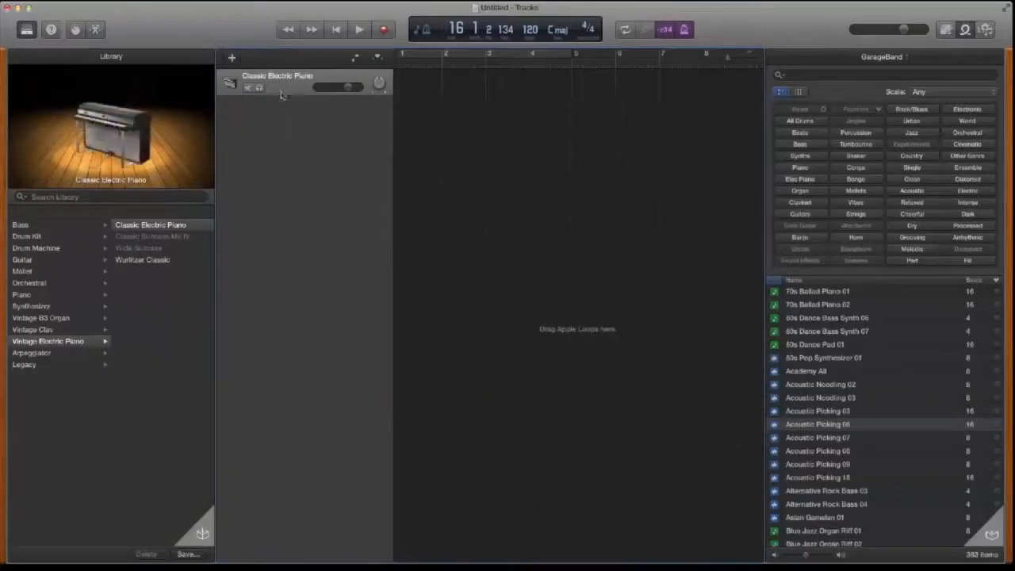
{"action": "key", "text": "super+BackSpace"}
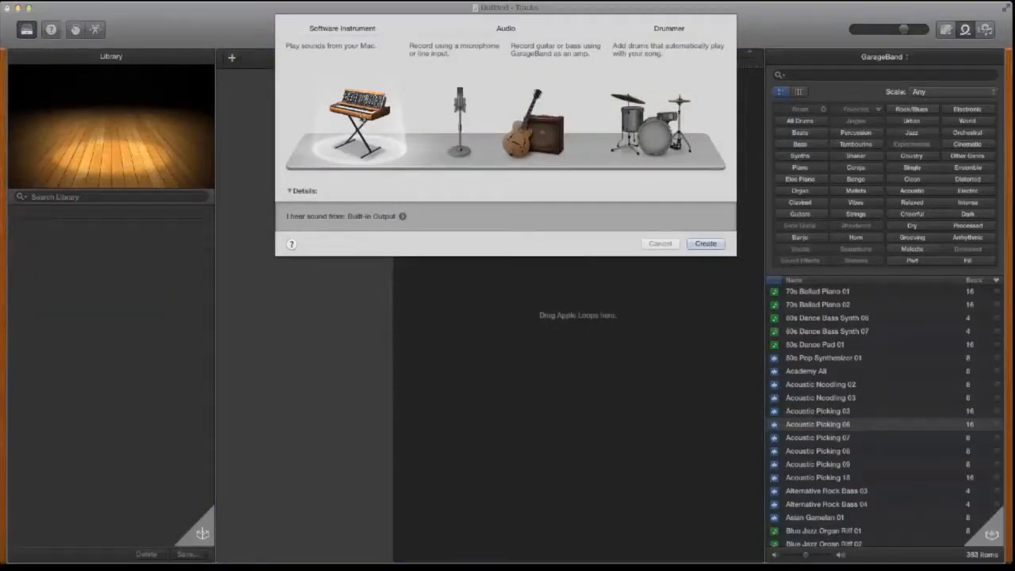
{"action": "left_click", "coordinate": [705, 243]}
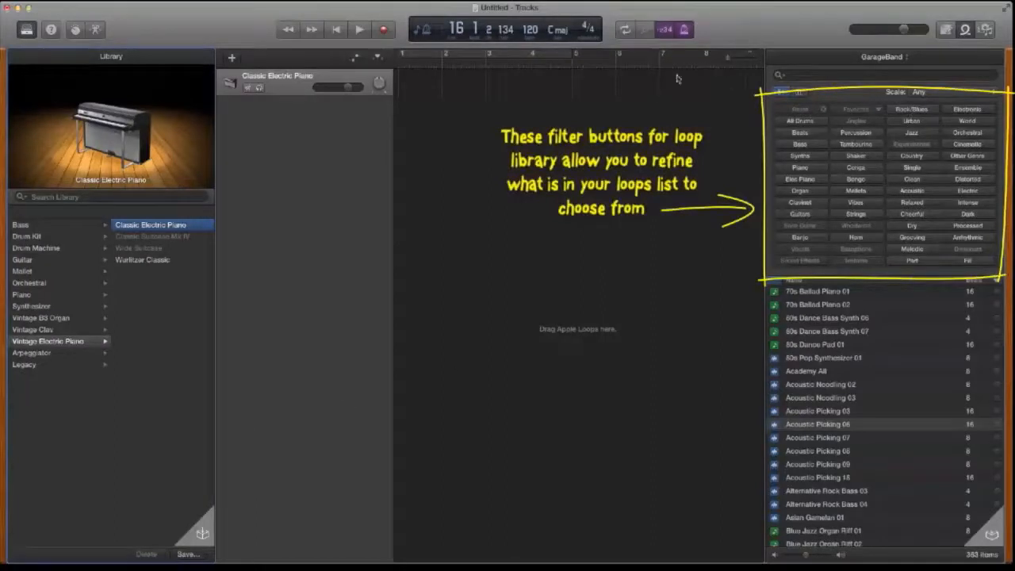
Step: Filter the loop library to All Drums and browse through the list of drum loops
{"action": "left_click", "coordinate": [788, 121]}
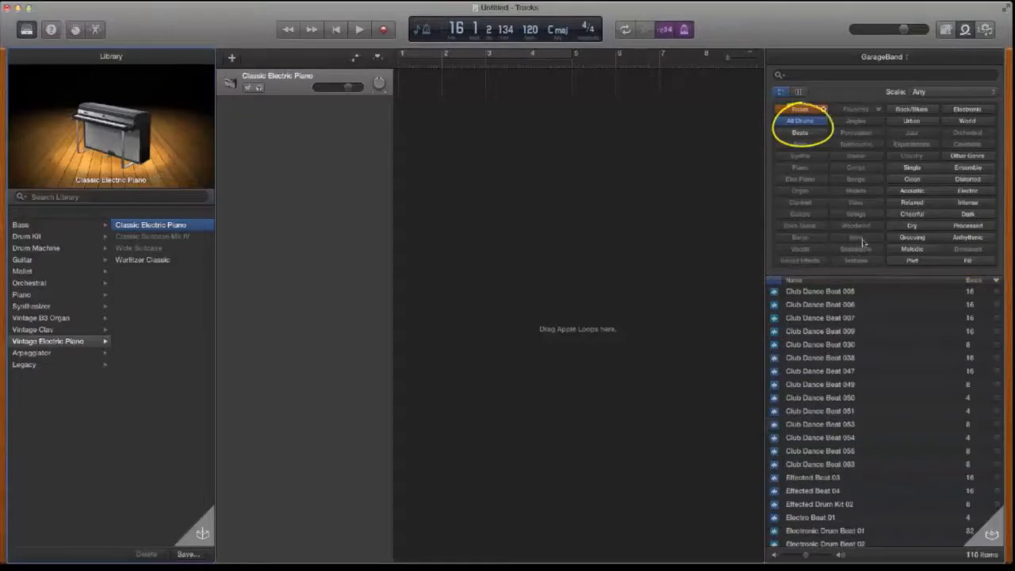
{"action": "scroll", "coordinate": [831, 391], "scroll_direction": "down", "scroll_amount": 10}
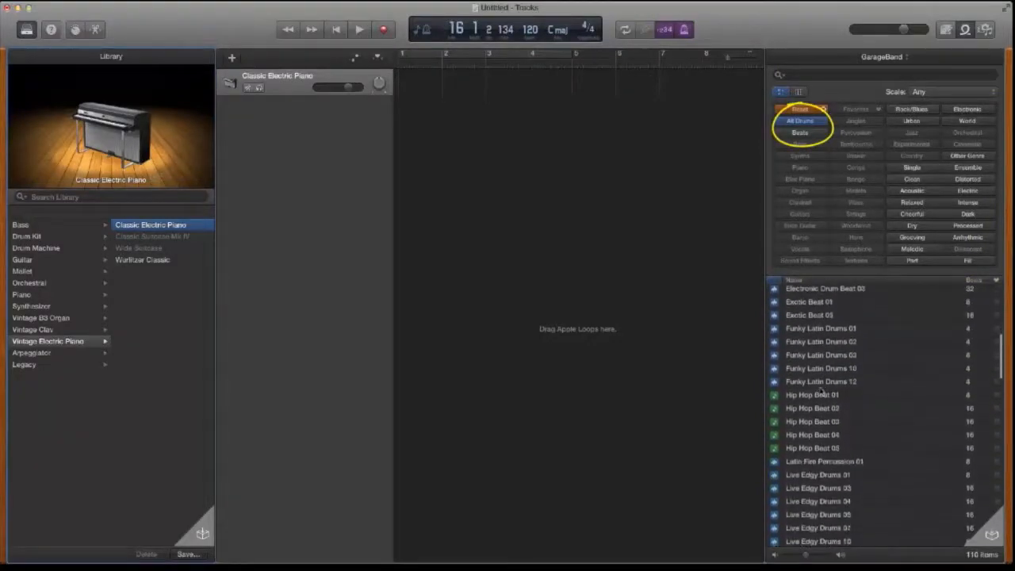
{"action": "scroll", "coordinate": [822, 391], "scroll_direction": "down", "scroll_amount": 6}
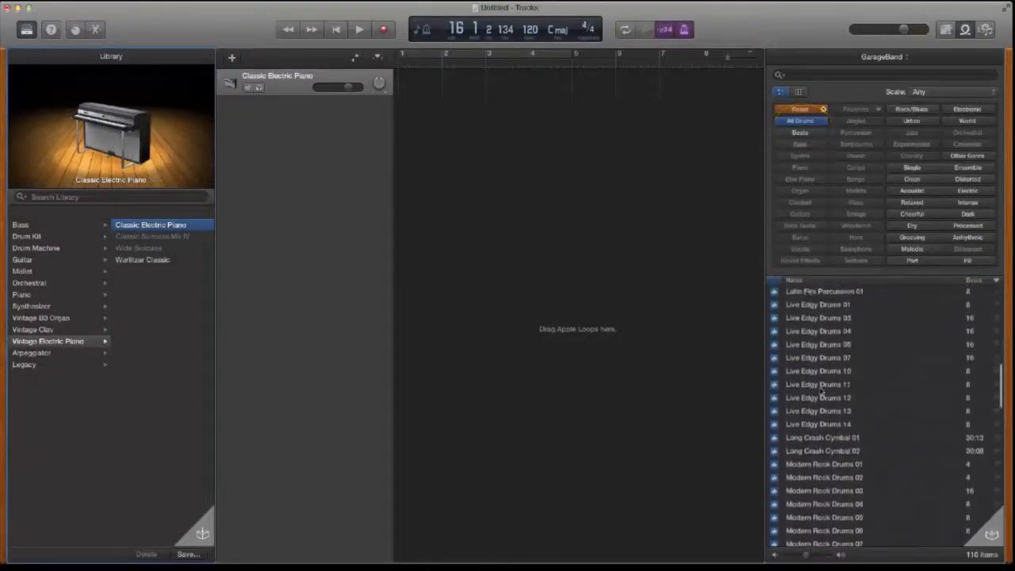
{"action": "scroll", "coordinate": [823, 391], "scroll_direction": "down", "scroll_amount": 7}
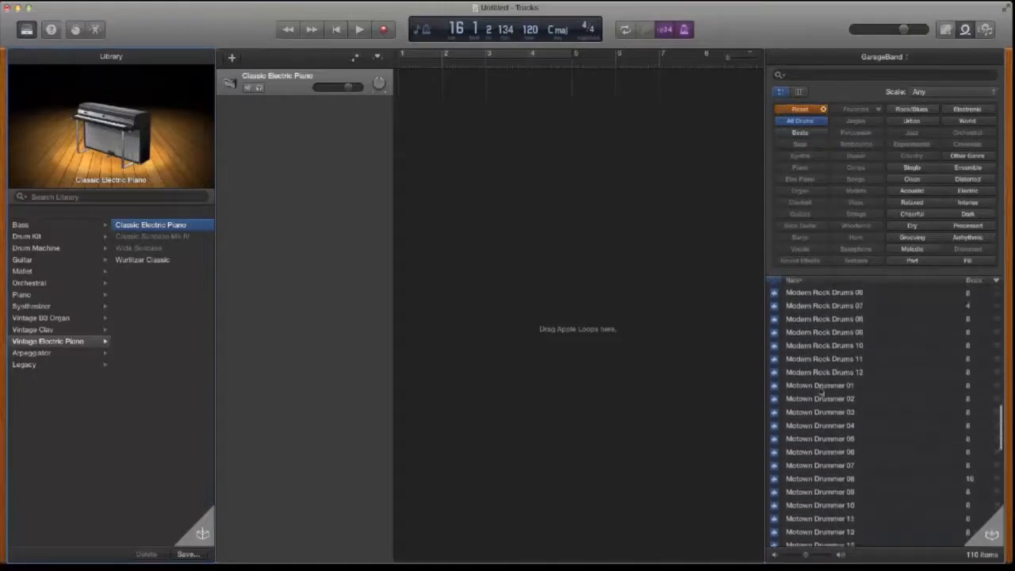
{"action": "scroll", "coordinate": [822, 392], "scroll_direction": "down", "scroll_amount": 12}
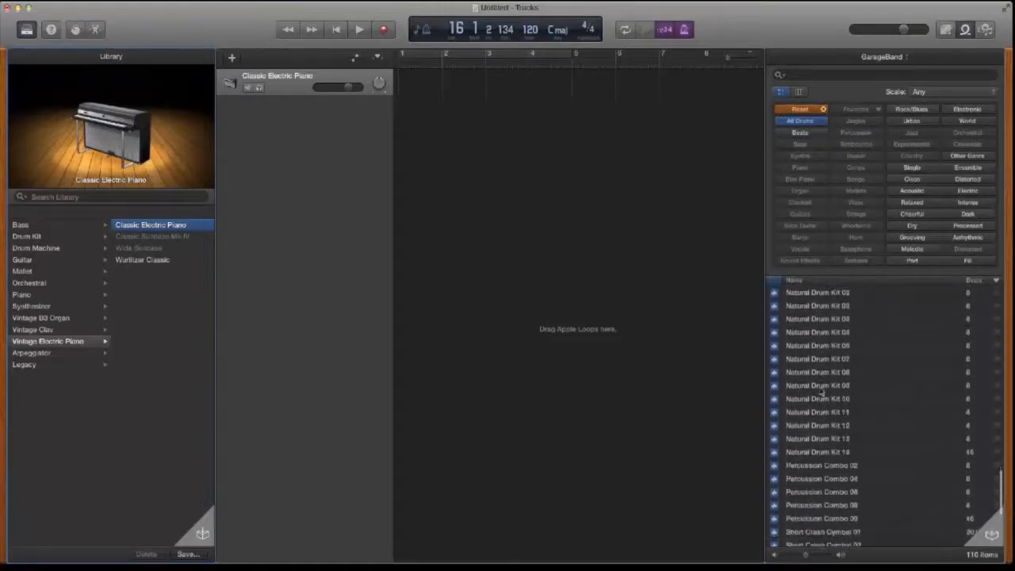
{"action": "scroll", "coordinate": [822, 390], "scroll_direction": "up", "scroll_amount": 20}
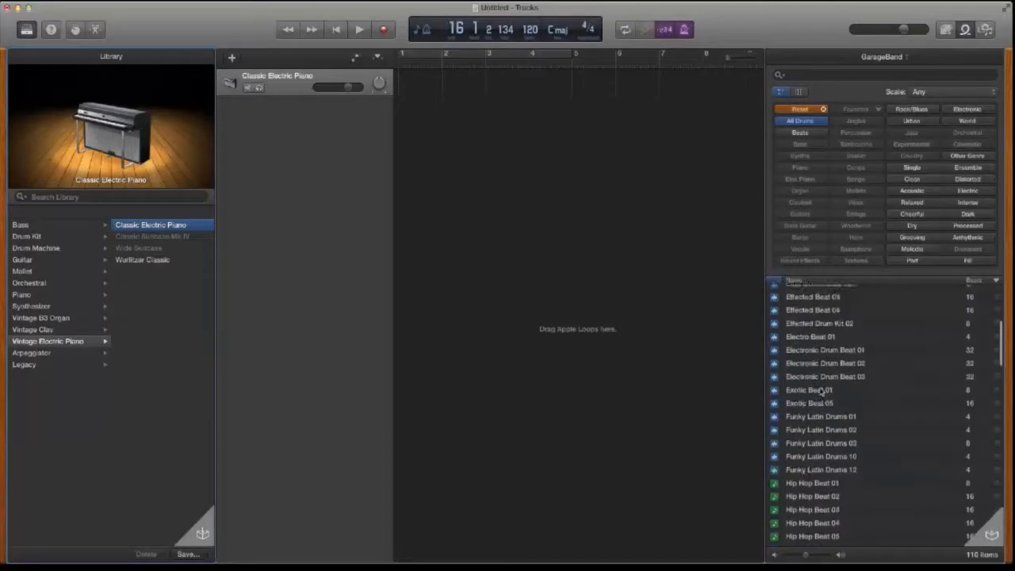
{"action": "scroll", "coordinate": [821, 388], "scroll_direction": "down", "scroll_amount": 1}
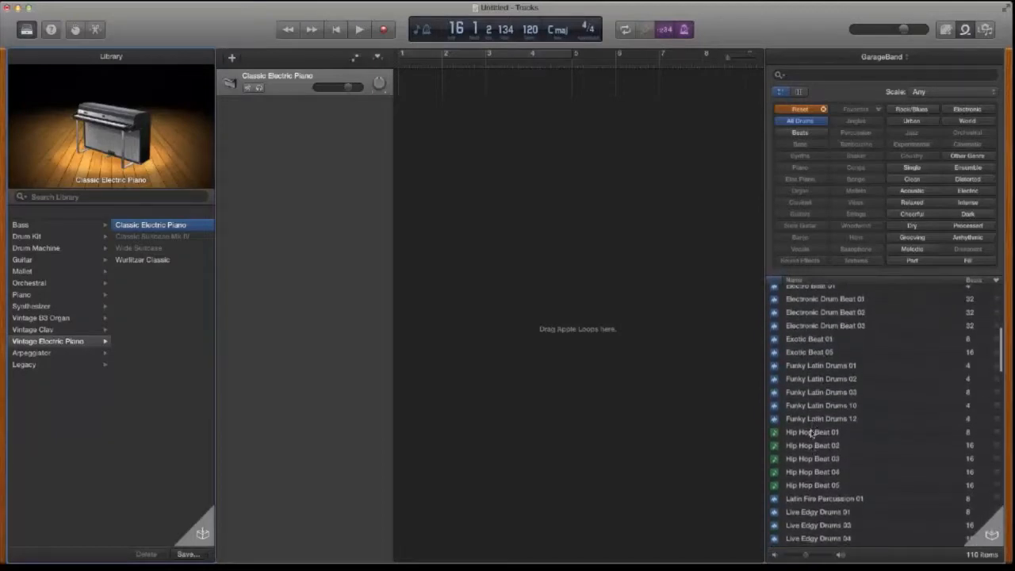
Step: Preview several drum loops, including Hip Hop Beat 01, Hip Hop Beat 02 and Southern Rock Drums 01
{"action": "left_click", "coordinate": [812, 432]}
{"action": "scroll", "coordinate": [816, 453], "scroll_direction": "down", "scroll_amount": 12}
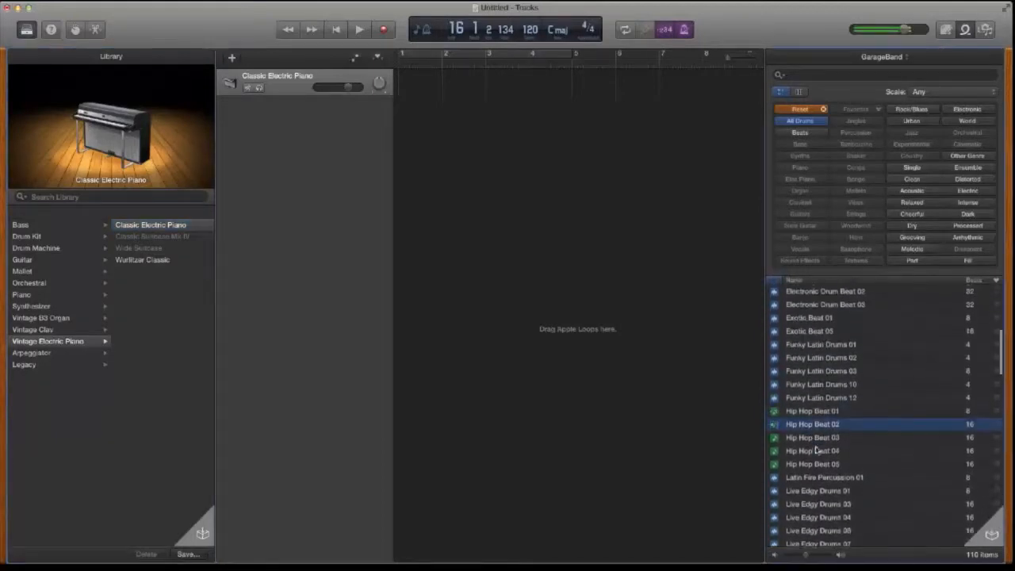
{"action": "scroll", "coordinate": [817, 450], "scroll_direction": "down", "scroll_amount": 12}
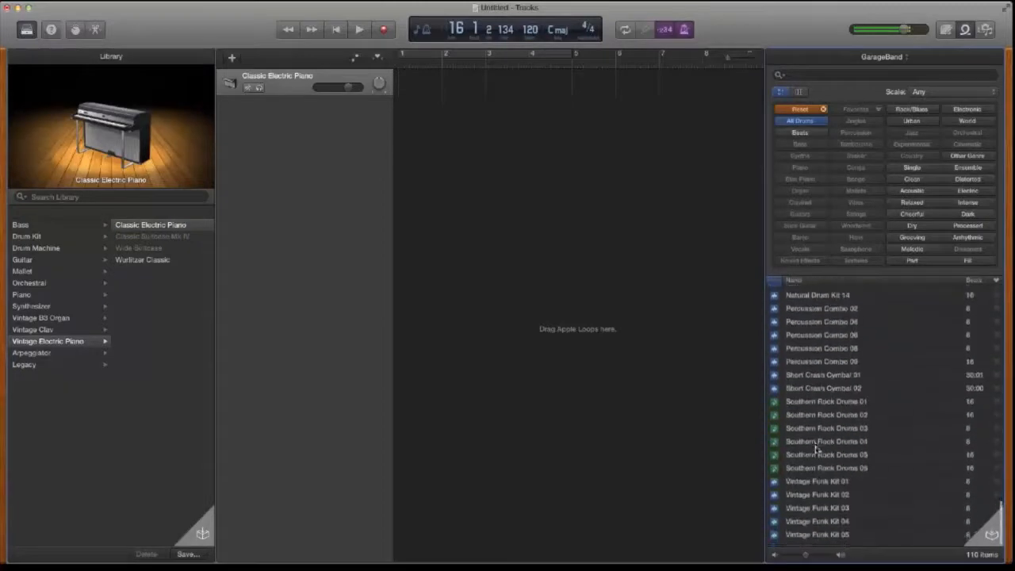
{"action": "left_click", "coordinate": [819, 409]}
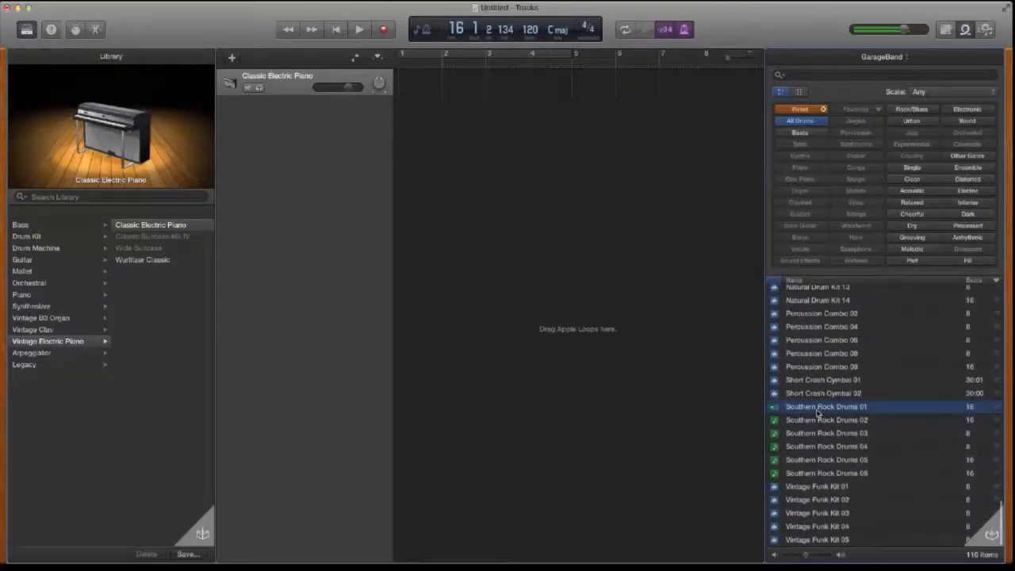
{"action": "scroll", "coordinate": [817, 410], "scroll_direction": "up", "scroll_amount": 10}
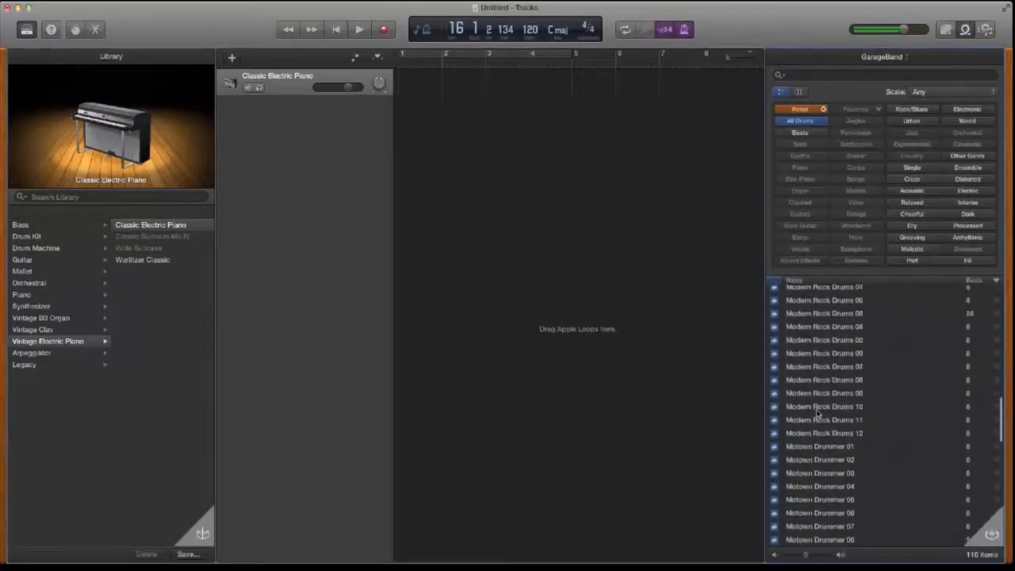
{"action": "scroll", "coordinate": [817, 410], "scroll_direction": "up", "scroll_amount": 5}
{"action": "left_click", "coordinate": [814, 358]}
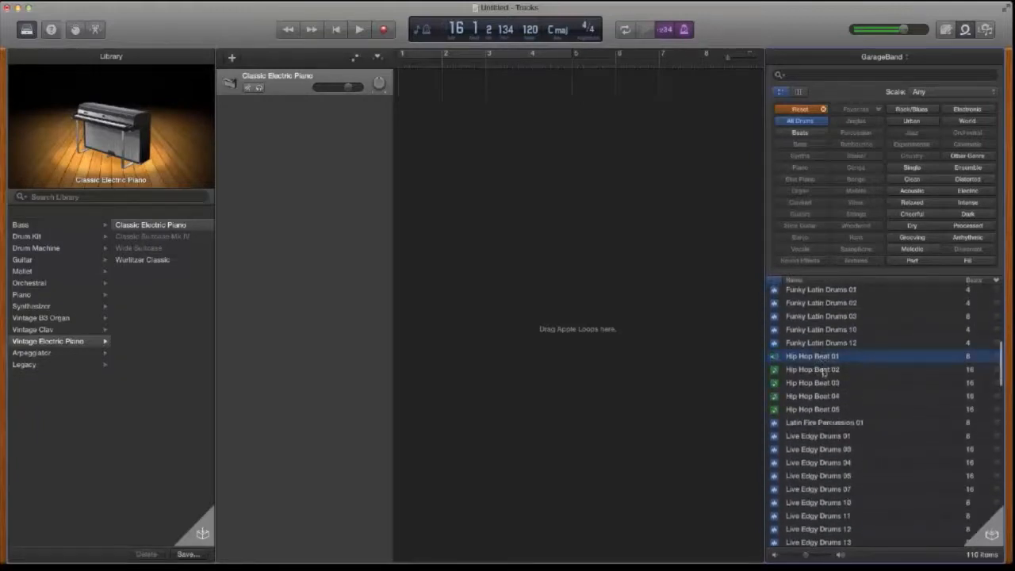
Step: Preview the Hip Hop Beat 02 loop and place it at bar 1 of the Classic Electric Piano track
{"action": "left_click", "coordinate": [823, 369]}
{"action": "left_click_drag", "start_coordinate": [826, 375], "coordinate": [411, 95]}
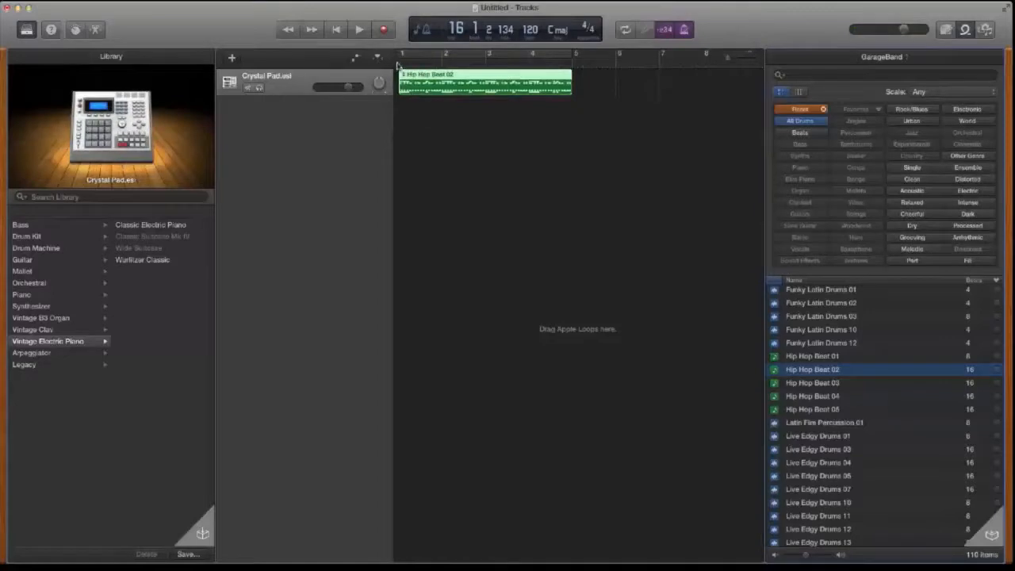
Step: Open the Hip Hop Beat 02 region in the piano roll and look through its notes from bar 1 to bar 5
{"action": "double_click", "coordinate": [490, 86]}
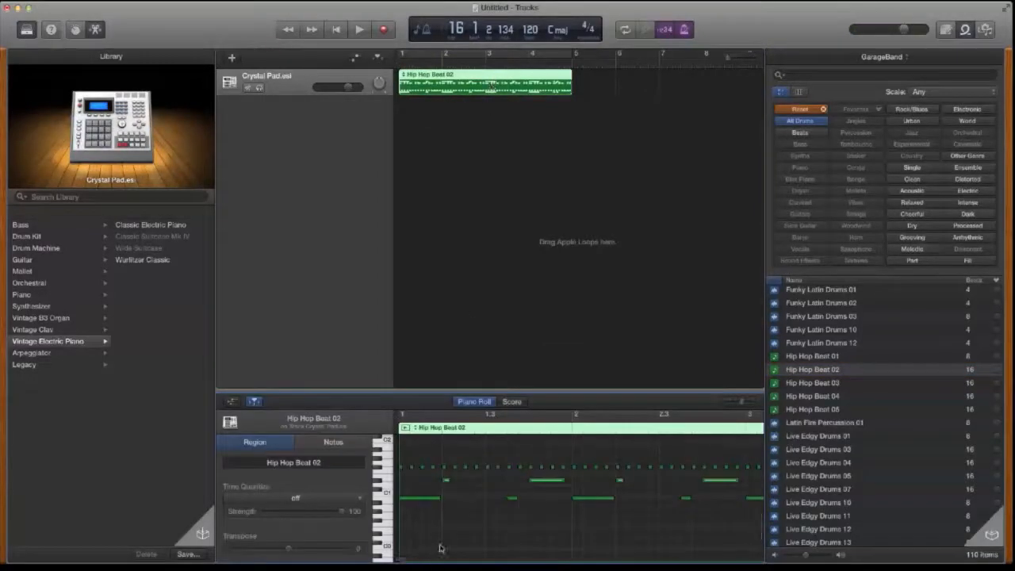
{"action": "scroll", "coordinate": [440, 547], "scroll_direction": "right", "scroll_amount": 5}
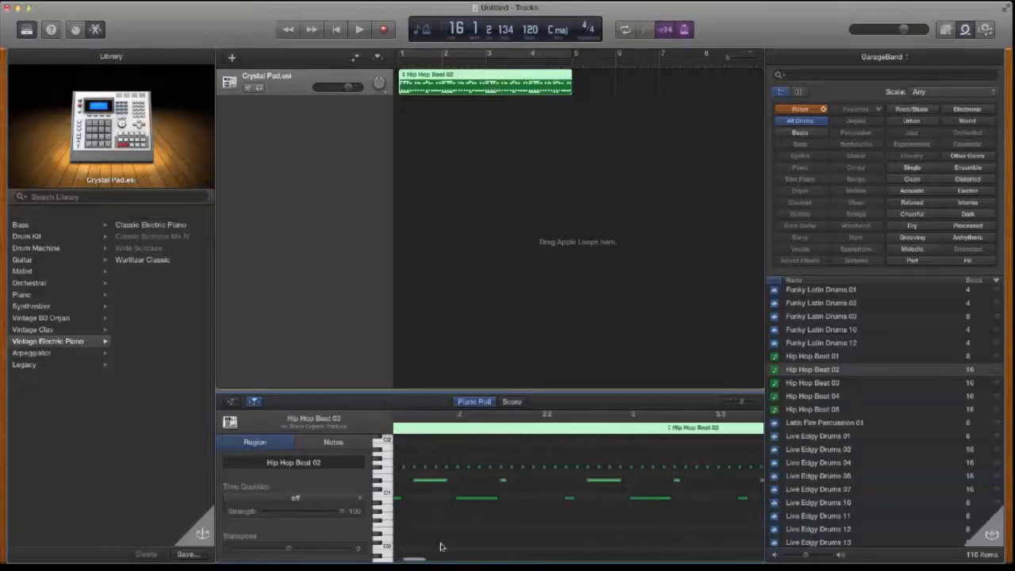
{"action": "scroll", "coordinate": [441, 547], "scroll_direction": "right", "scroll_amount": 10}
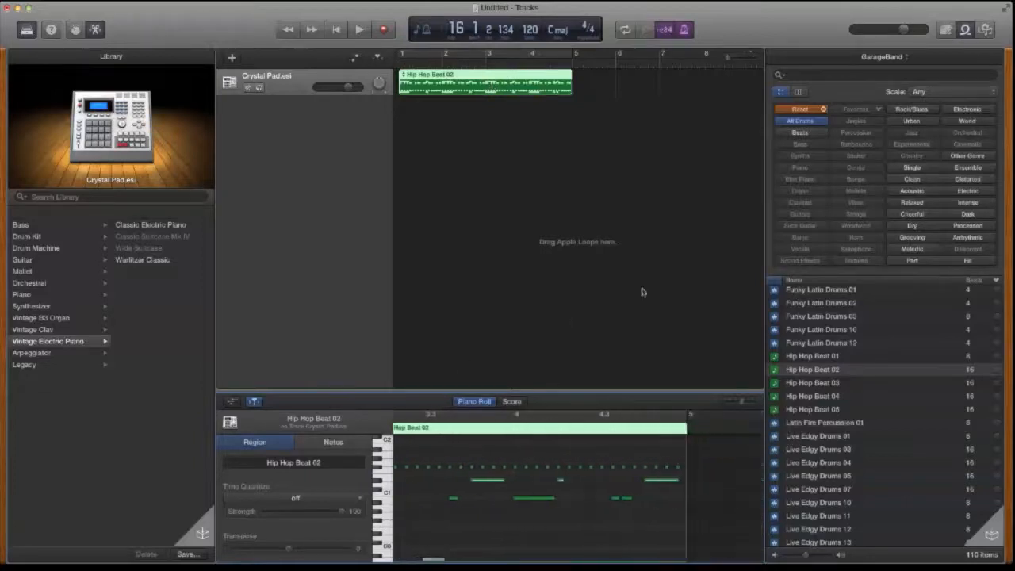
{"action": "left_click", "coordinate": [490, 165]}
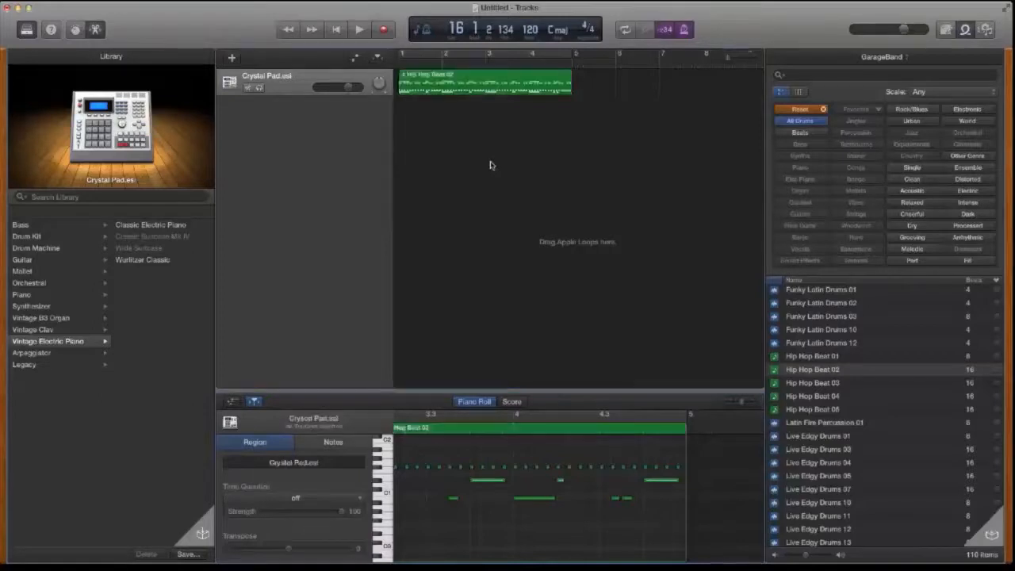
Step: Repeat the Hip Hop Beat 02 drum region so that it fills eight bars, up to bar 9
{"action": "left_click", "coordinate": [574, 73]}
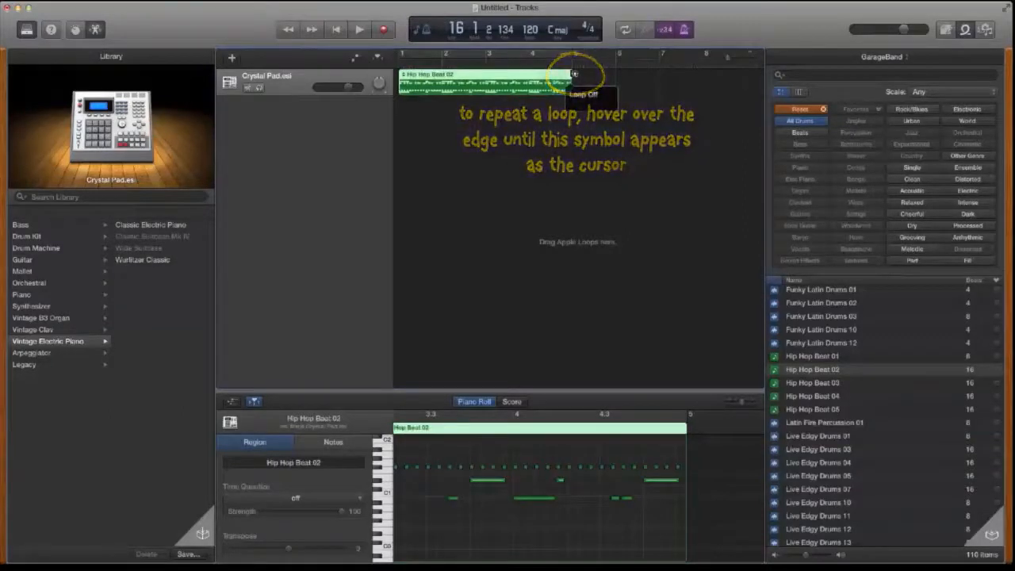
{"action": "left_click_drag", "start_coordinate": [574, 74], "coordinate": [591, 140]}
{"action": "scroll", "coordinate": [591, 140], "scroll_direction": "left", "scroll_amount": 5}
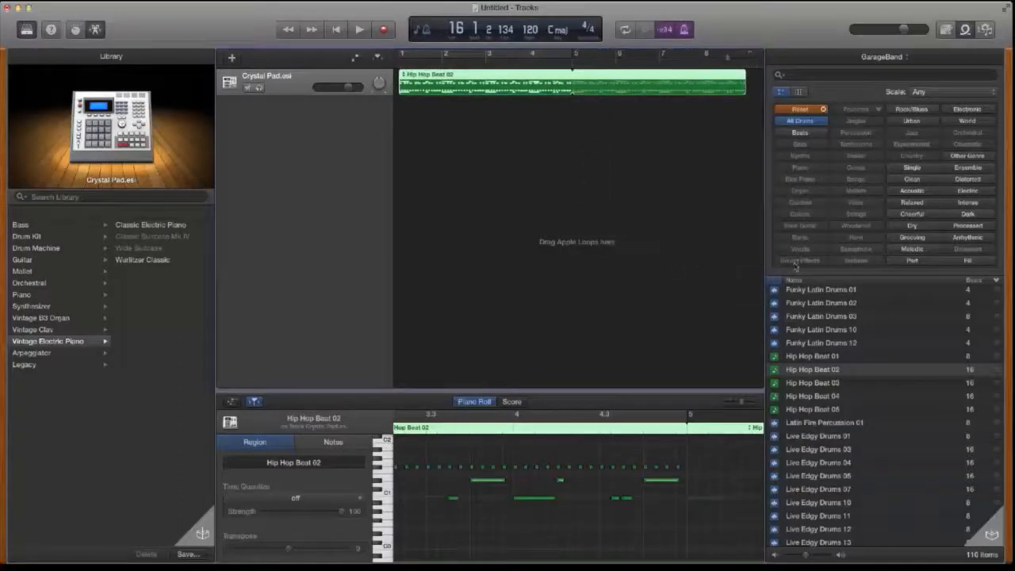
Step: Reset the loop library's All Drums filter and filter the loops to Bass instead
{"action": "left_click", "coordinate": [801, 109]}
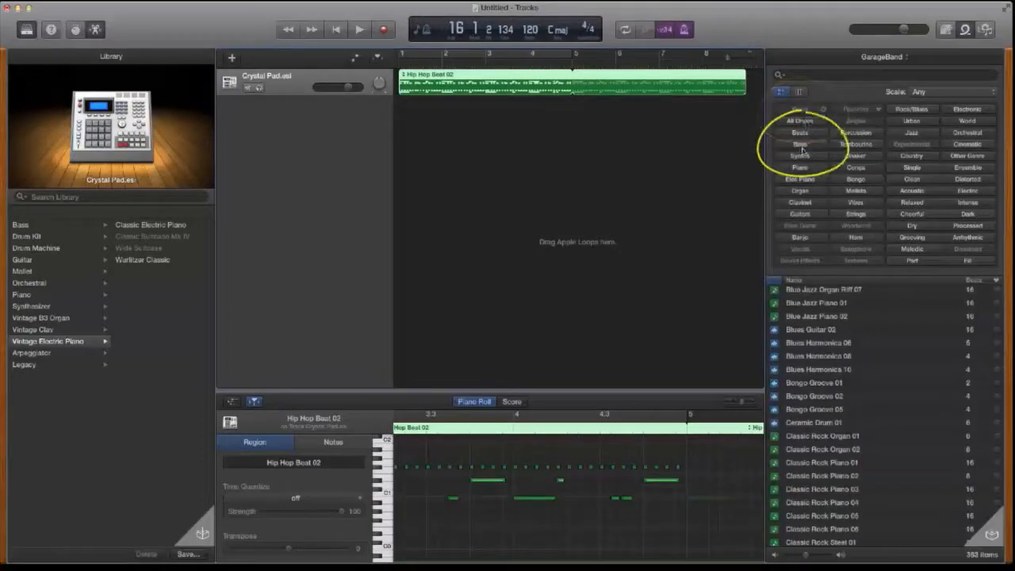
{"action": "left_click", "coordinate": [800, 144]}
{"action": "scroll", "coordinate": [883, 416], "scroll_direction": "down", "scroll_amount": 2}
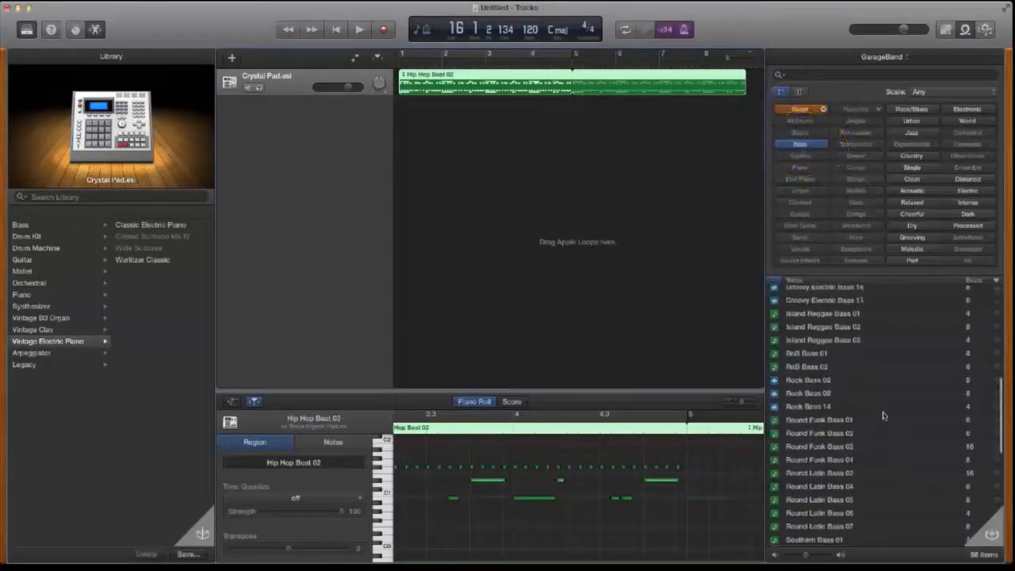
Step: Preview several bass loops, including RnB Bass 01, RnB Bass 02, Round Funk Bass 01 and Walking Upright Bass 01
{"action": "left_click", "coordinate": [804, 334]}
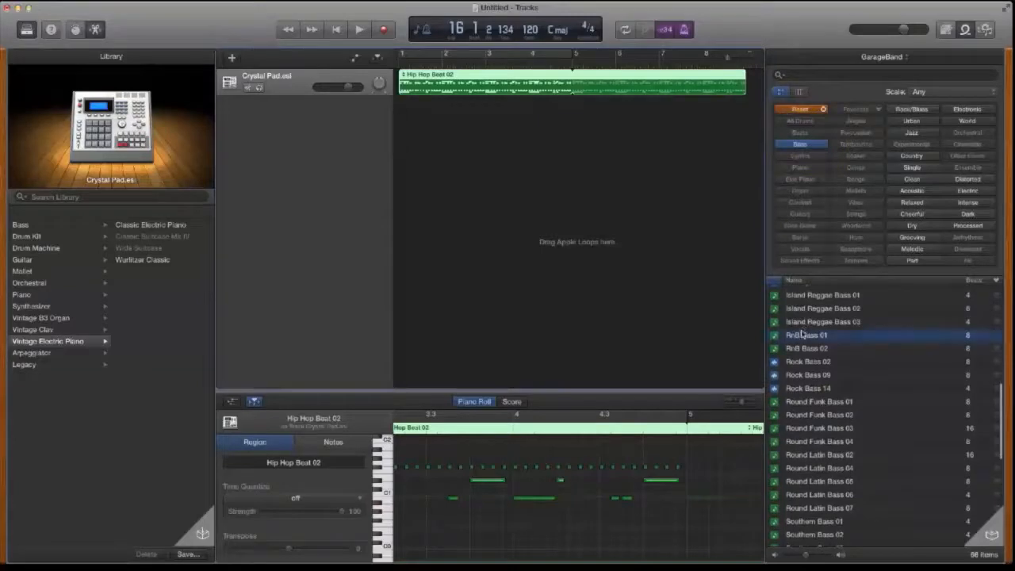
{"action": "left_click", "coordinate": [803, 349]}
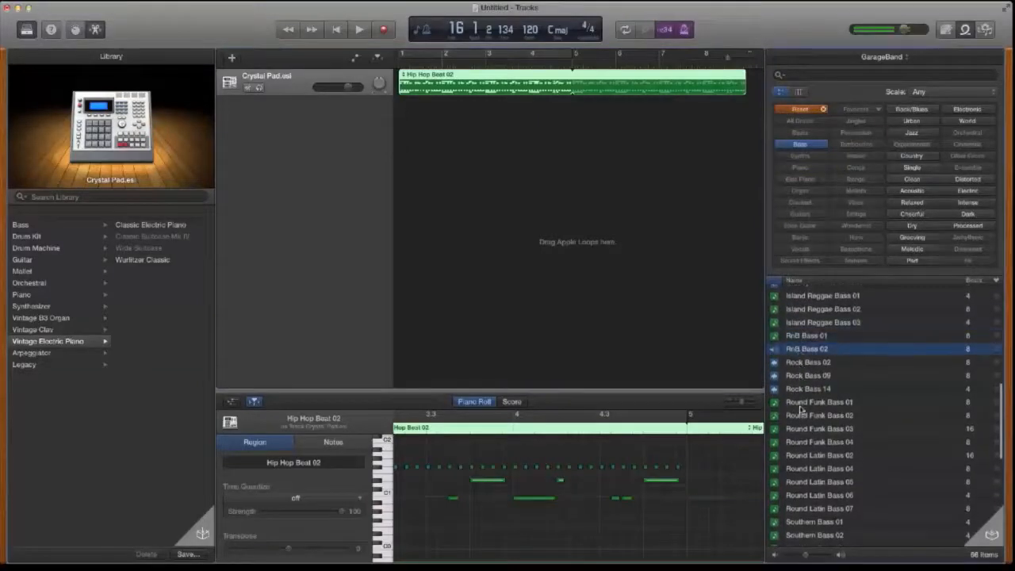
{"action": "left_click", "coordinate": [801, 406]}
{"action": "scroll", "coordinate": [801, 406], "scroll_direction": "down", "scroll_amount": 3}
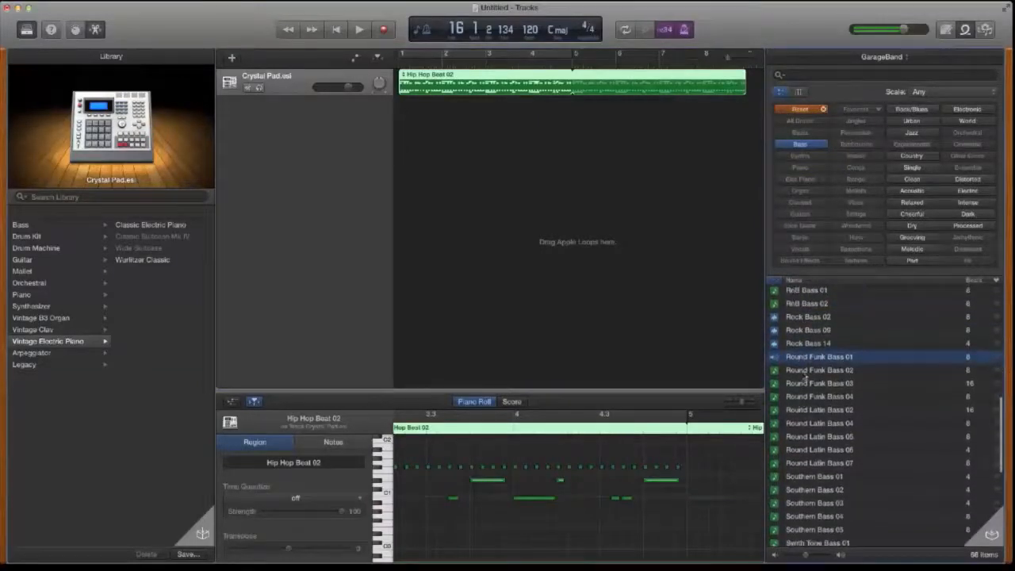
{"action": "left_click", "coordinate": [805, 370]}
{"action": "scroll", "coordinate": [808, 374], "scroll_direction": "down", "scroll_amount": 3}
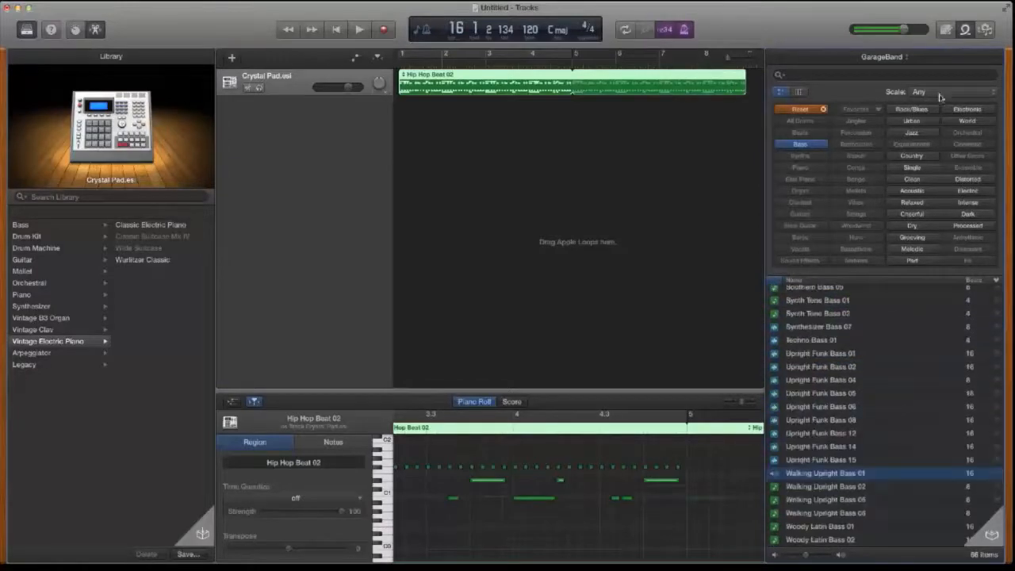
Step: Restrict the bass loops to the Minor scale, and switch the scale filter to Good for Both
{"action": "left_click", "coordinate": [938, 93]}
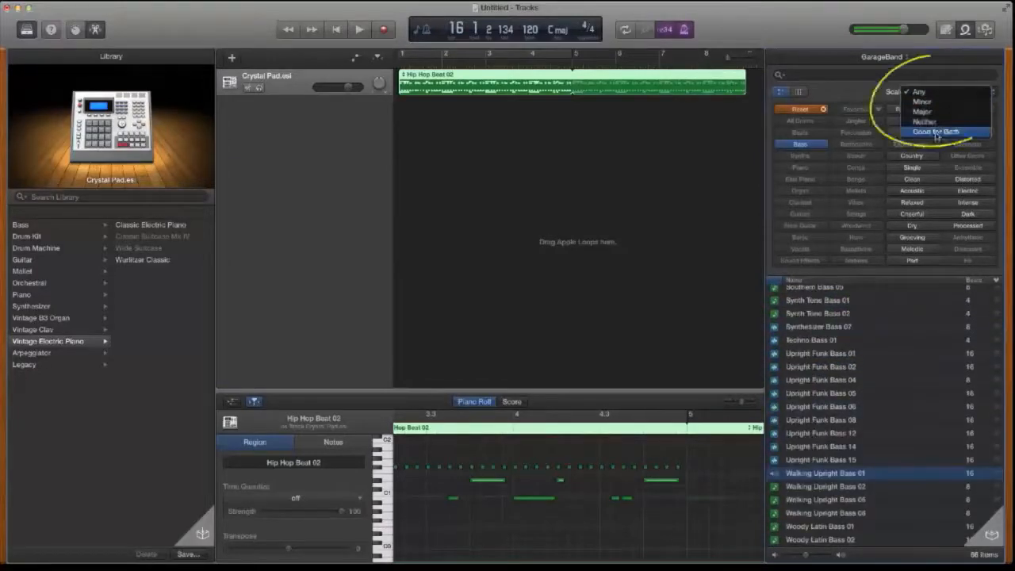
{"action": "left_click", "coordinate": [922, 101]}
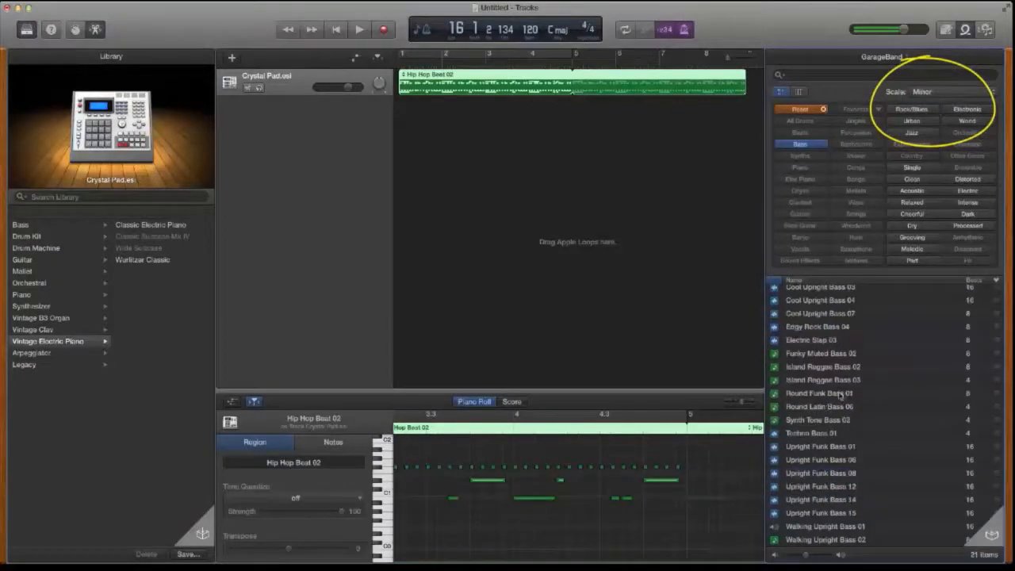
{"action": "left_click", "coordinate": [922, 91]}
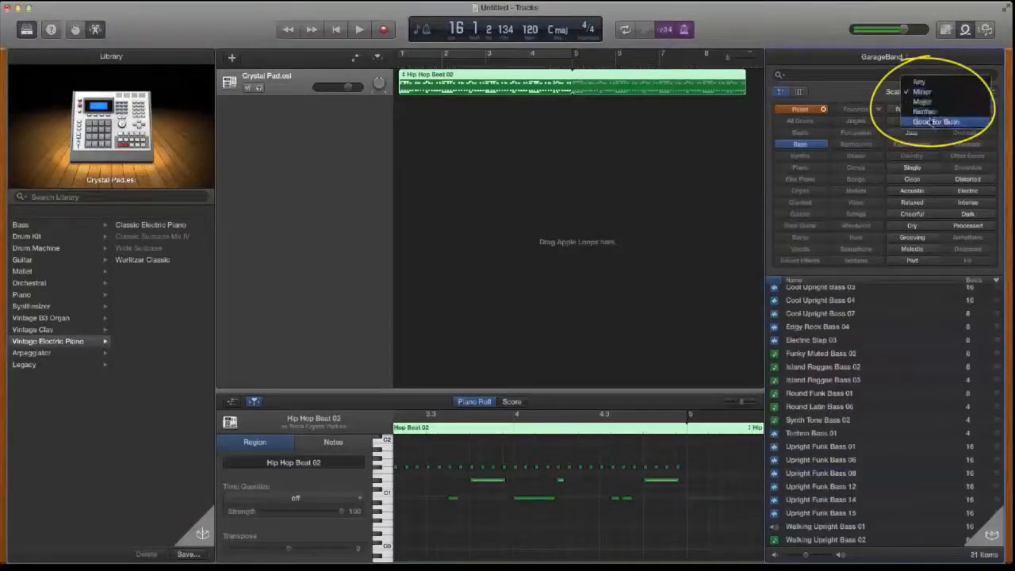
{"action": "left_click", "coordinate": [927, 124]}
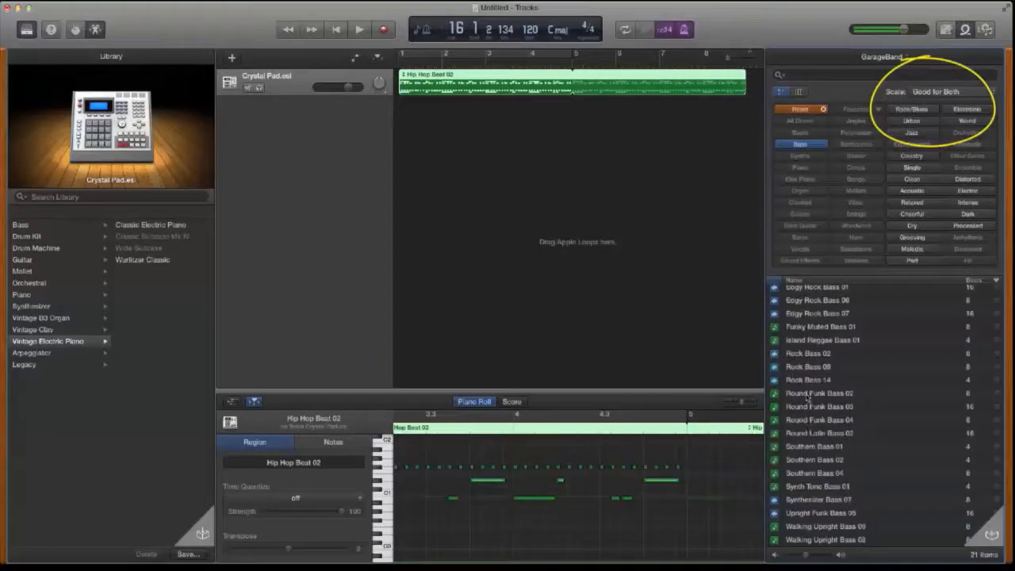
{"action": "scroll", "coordinate": [807, 398], "scroll_direction": "down", "scroll_amount": 2}
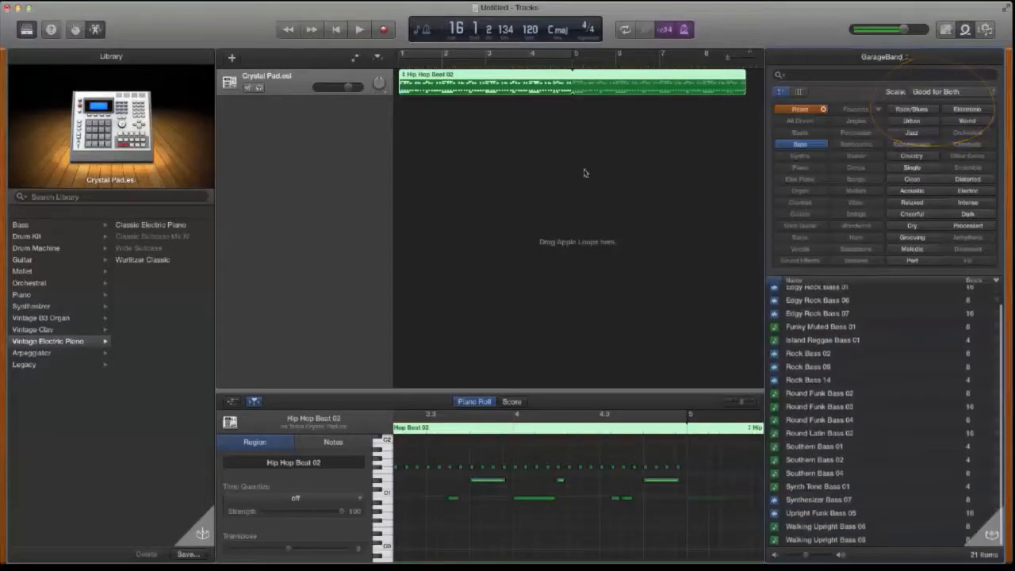
Step: Preview bass loops that suit both scales, including Island Reggae Bass 01, Round Funk Bass 02, Round Funk Bass 04, Round Latin Bass 02 and Southern Bass 01
{"action": "left_click", "coordinate": [800, 341]}
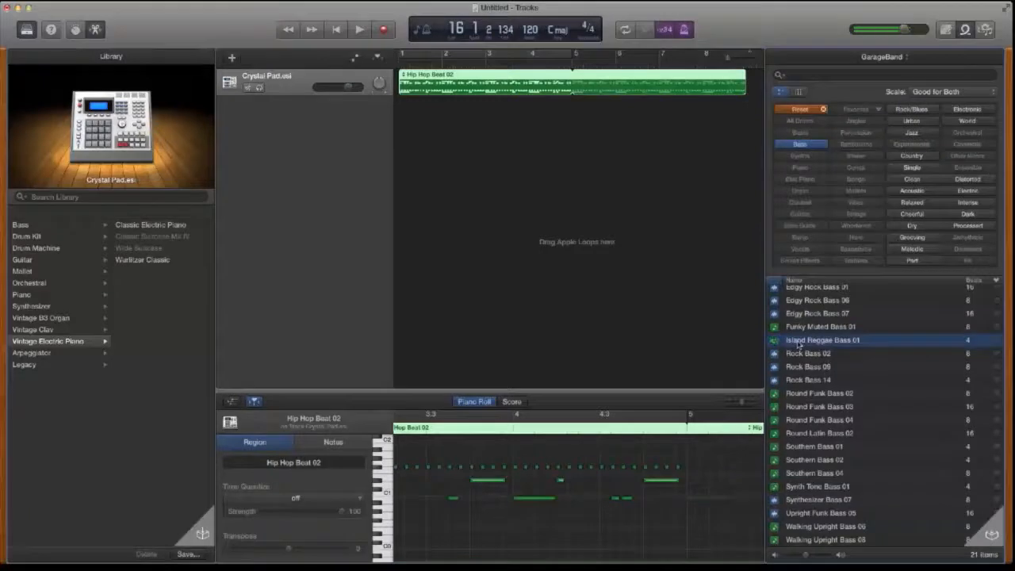
{"action": "left_click", "coordinate": [799, 394]}
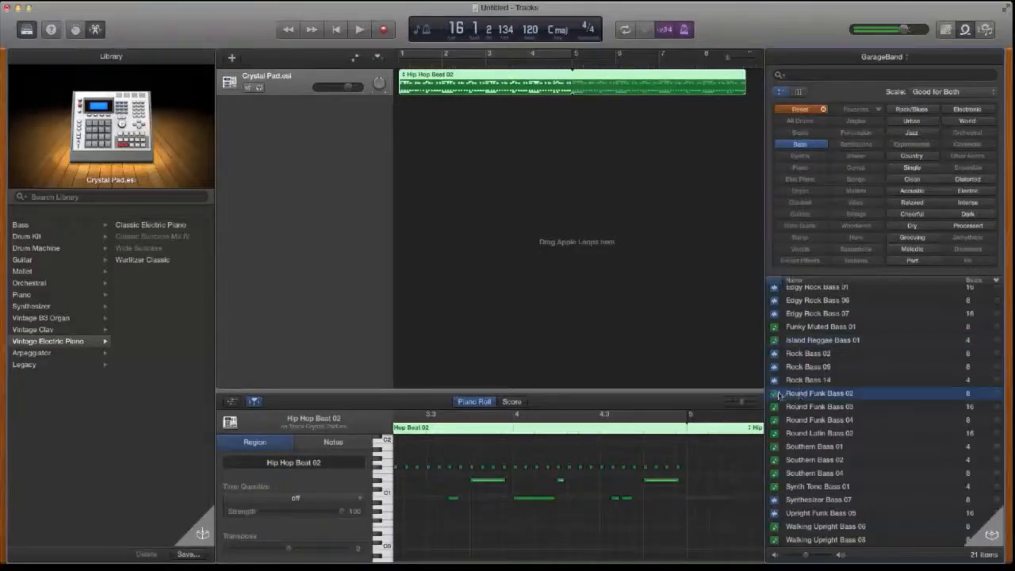
{"action": "left_click", "coordinate": [779, 420]}
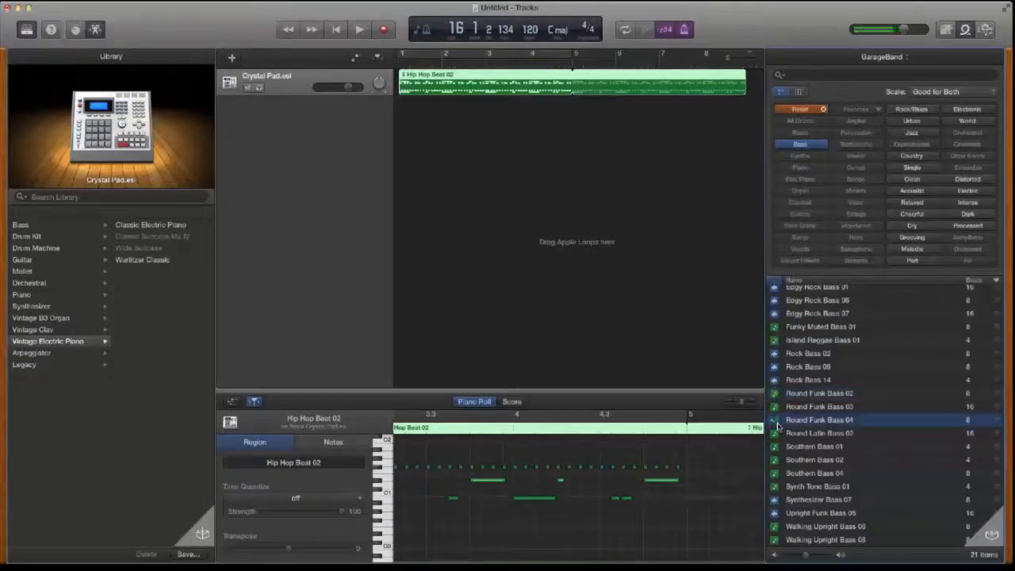
{"action": "left_click", "coordinate": [778, 434]}
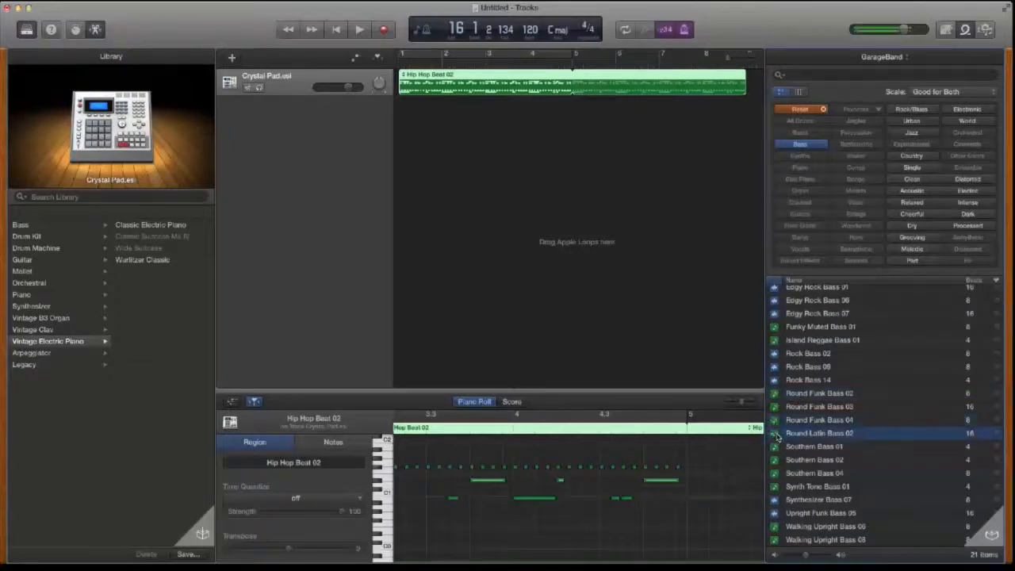
{"action": "left_click", "coordinate": [778, 447]}
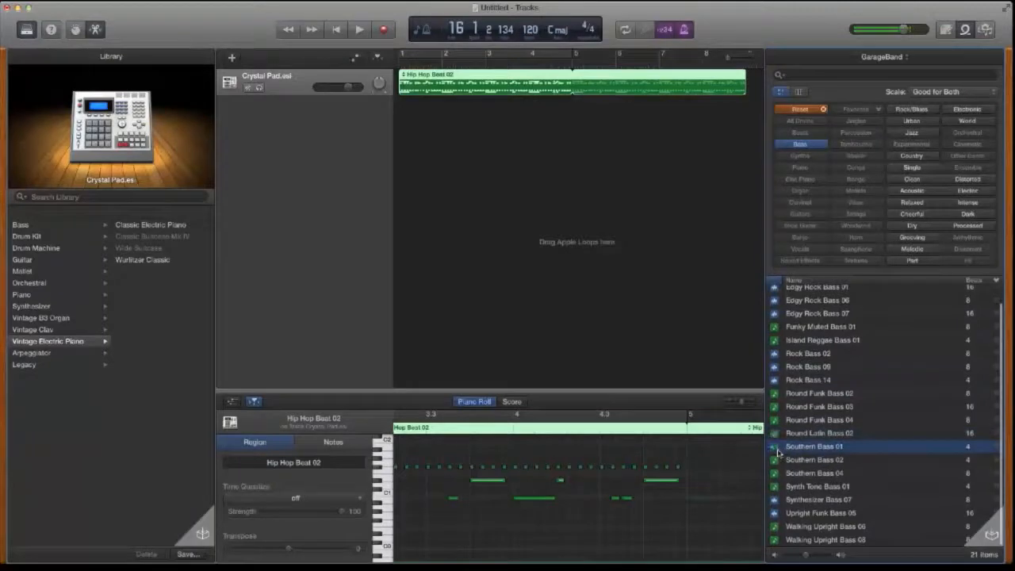
{"action": "left_click", "coordinate": [773, 394]}
{"action": "scroll", "coordinate": [773, 398], "scroll_direction": "up", "scroll_amount": 2}
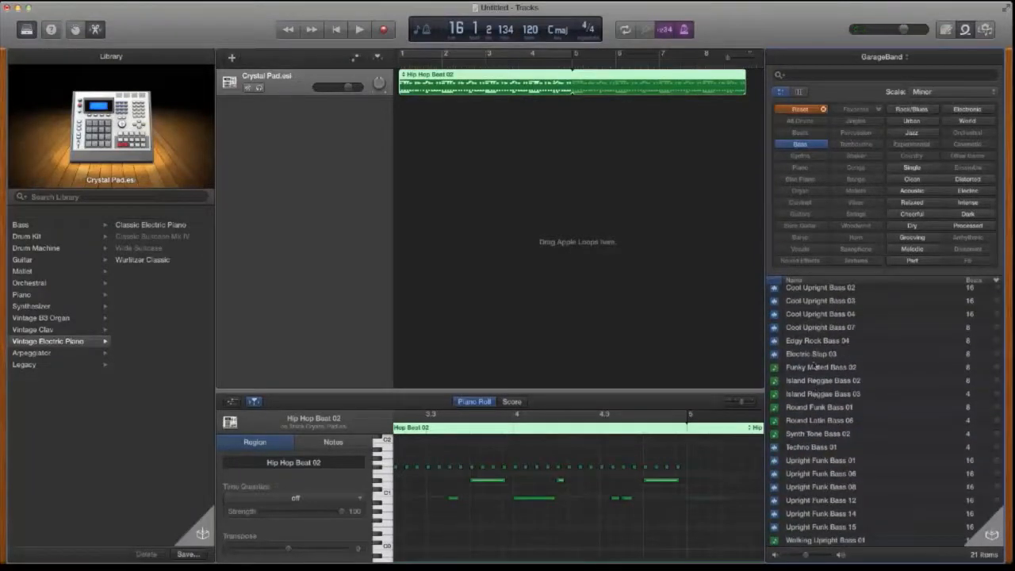
Step: Preview the Funky Muted Bass 02 loop among the Minor scale bass loops
{"action": "left_click", "coordinate": [814, 366]}
{"action": "scroll", "coordinate": [817, 367], "scroll_direction": "down", "scroll_amount": 1}
{"action": "scroll", "coordinate": [817, 367], "scroll_direction": "up", "scroll_amount": 2}
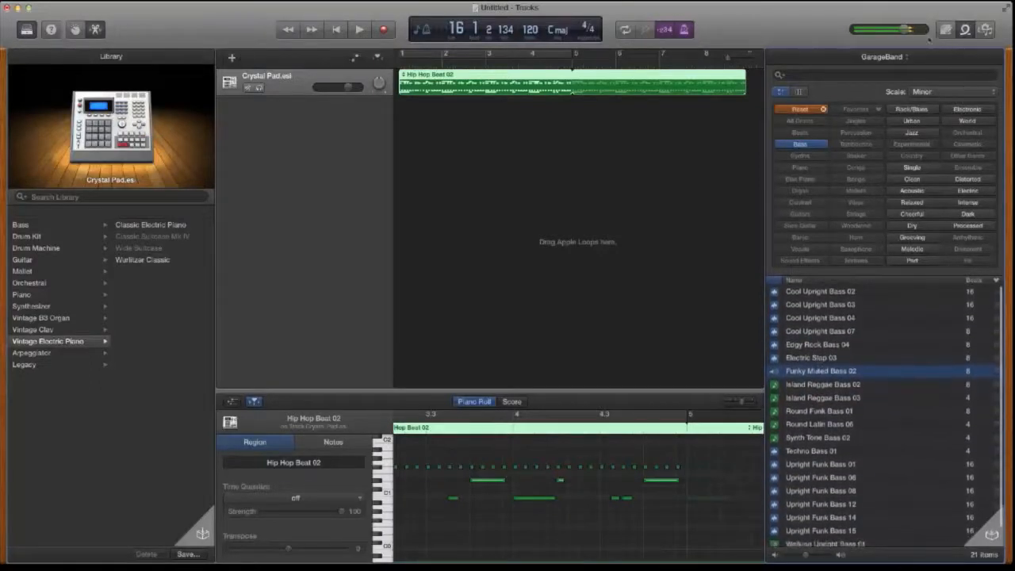
Step: Set the loop scale filter to Any and place Funky Muted Bass 01 at bar 1 on a new track below the drums
{"action": "left_click", "coordinate": [926, 92]}
{"action": "left_click", "coordinate": [919, 80]}
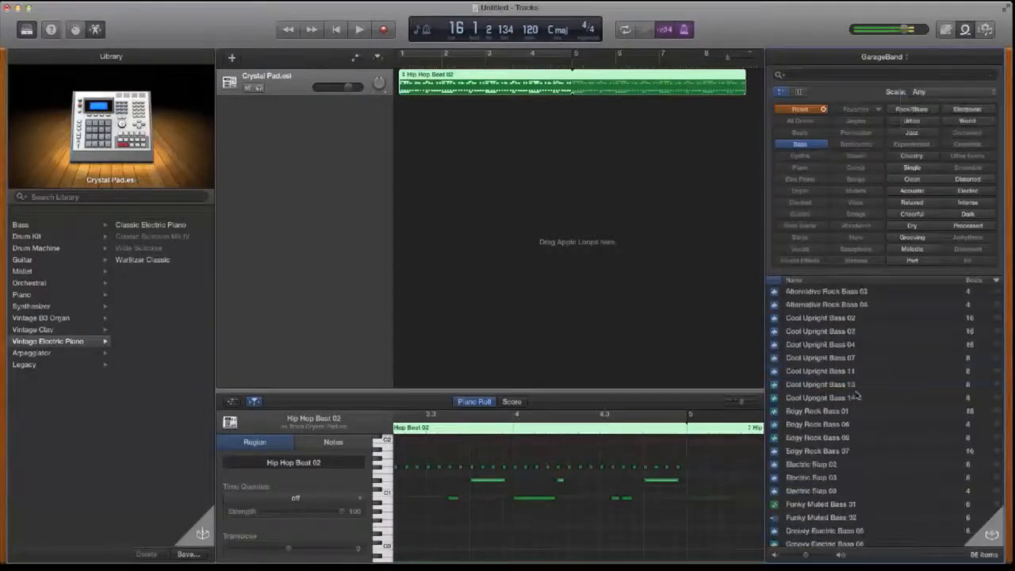
{"action": "scroll", "coordinate": [842, 398], "scroll_direction": "down", "scroll_amount": 5}
{"action": "left_click", "coordinate": [807, 371]}
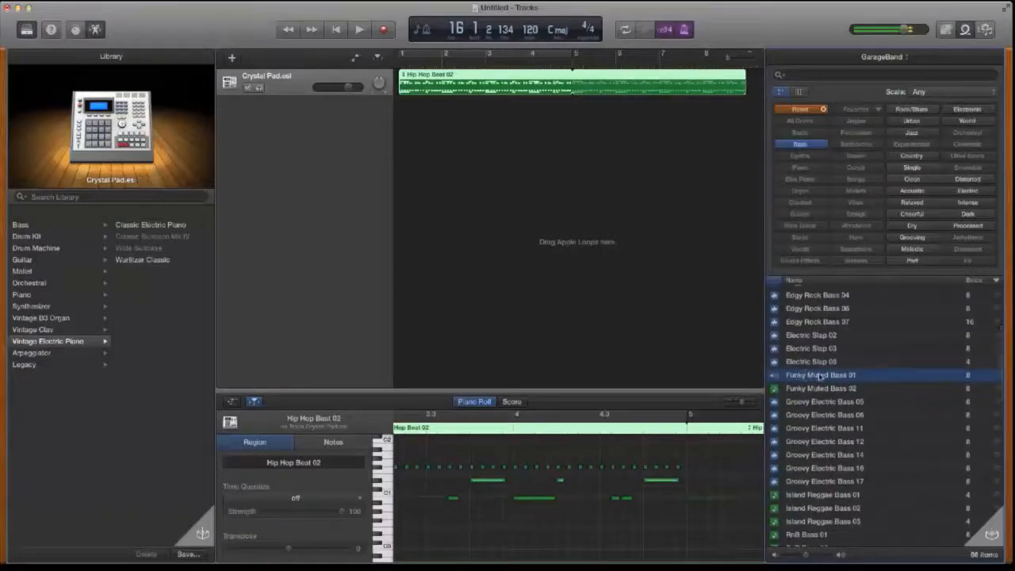
{"action": "left_click_drag", "start_coordinate": [820, 378], "coordinate": [427, 121]}
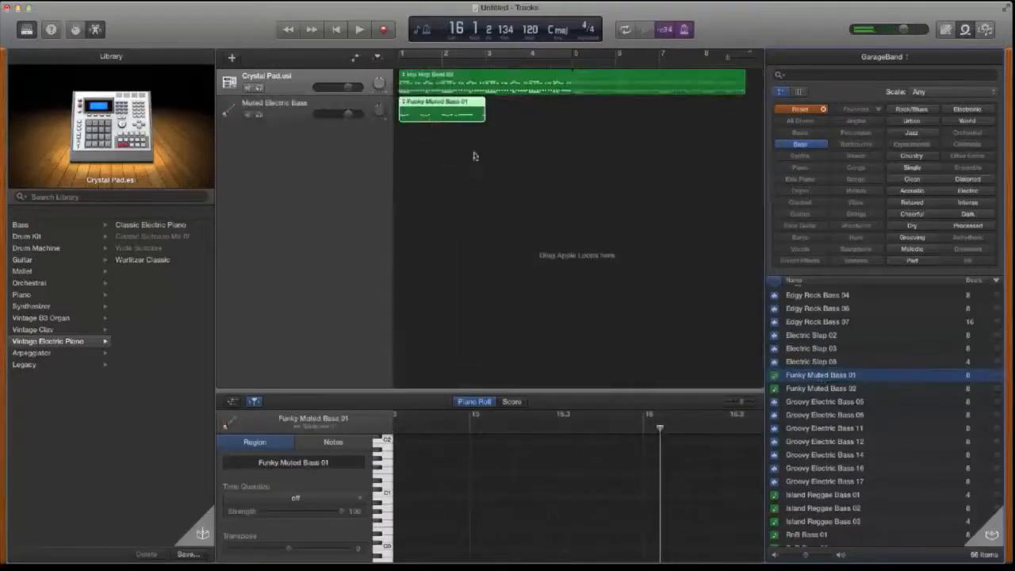
Step: Repeat the Funky Muted Bass 01 region four times up to bar 9 and play the drum and bass parts together
{"action": "left_click_drag", "start_coordinate": [482, 104], "coordinate": [745, 106]}
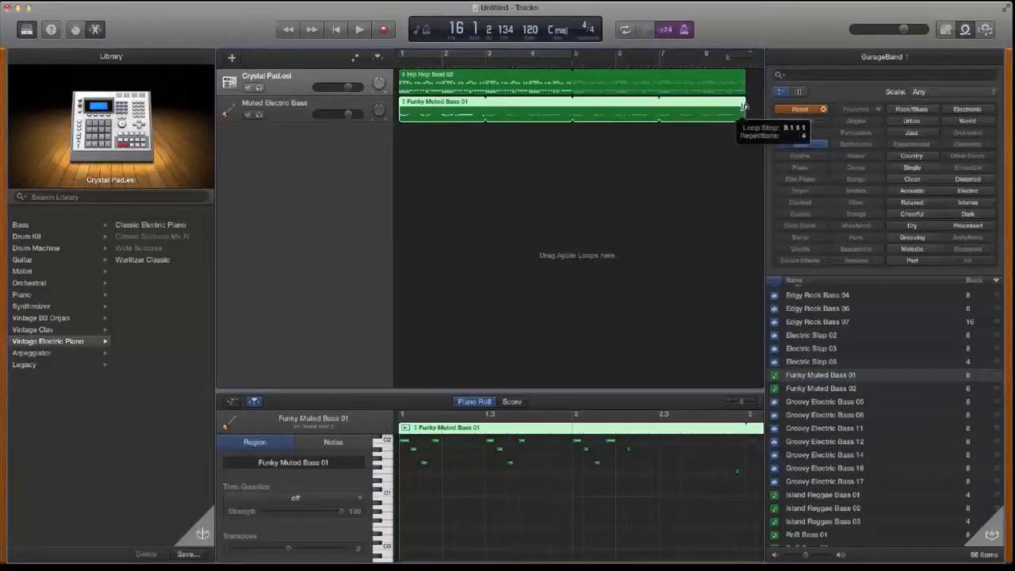
{"action": "left_click_drag", "start_coordinate": [743, 106], "coordinate": [744, 106]}
{"action": "key", "text": "space"}
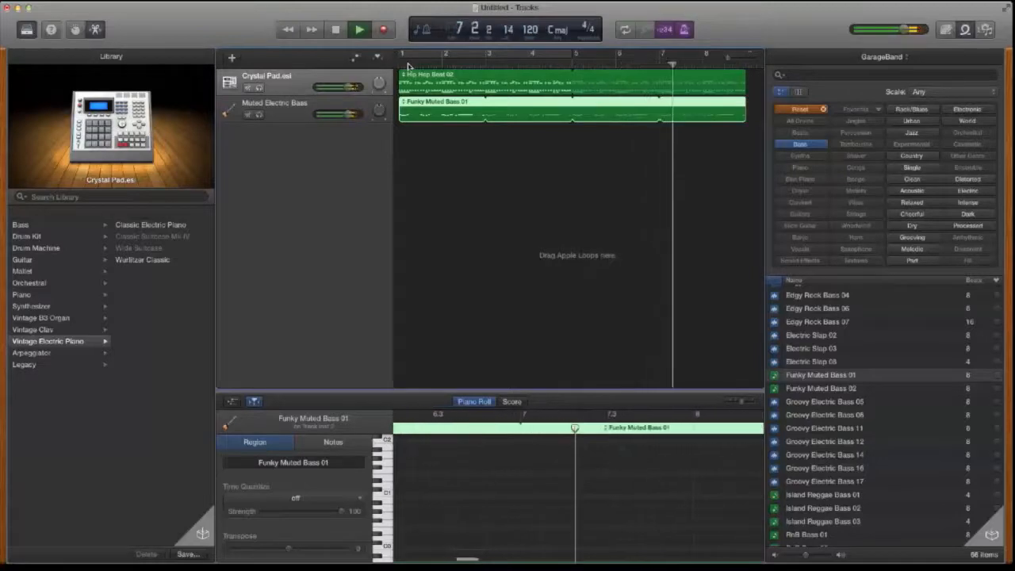
{"action": "scroll", "coordinate": [494, 160], "scroll_direction": "right", "scroll_amount": 5}
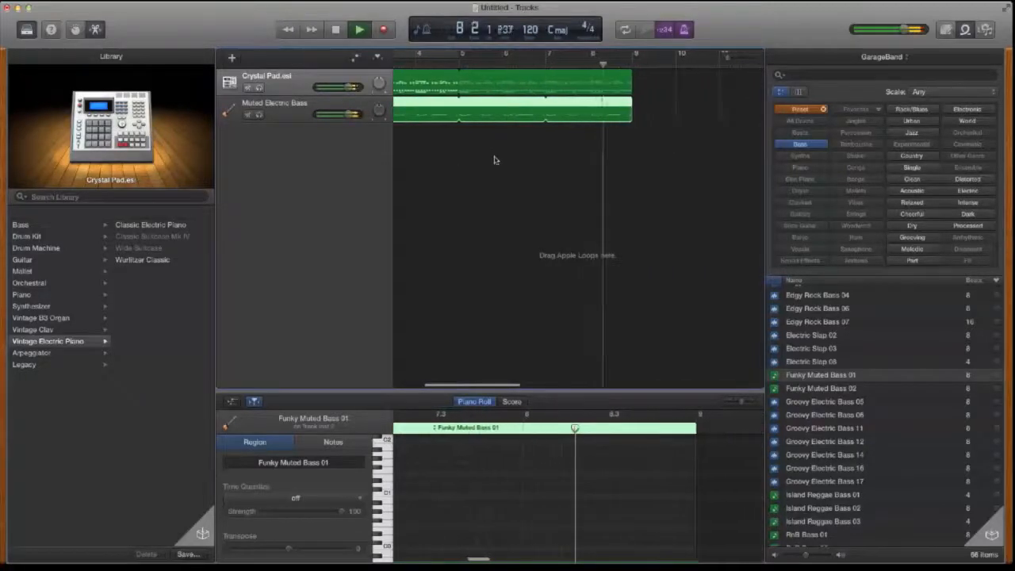
Step: Place the Funky Muted Bass 02 loop at bar 9 of the Muted Electric Bass track and repeat it over the following bars
{"action": "scroll", "coordinate": [819, 336], "scroll_direction": "down", "scroll_amount": 2}
{"action": "left_click", "coordinate": [819, 335]}
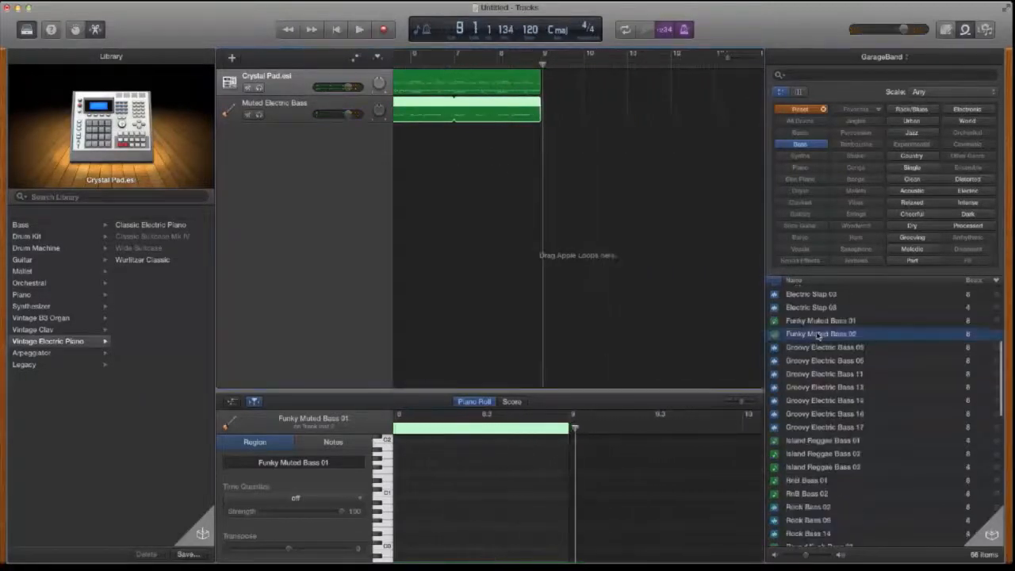
{"action": "left_click_drag", "start_coordinate": [815, 335], "coordinate": [578, 115]}
{"action": "scroll", "coordinate": [576, 159], "scroll_direction": "right", "scroll_amount": 6}
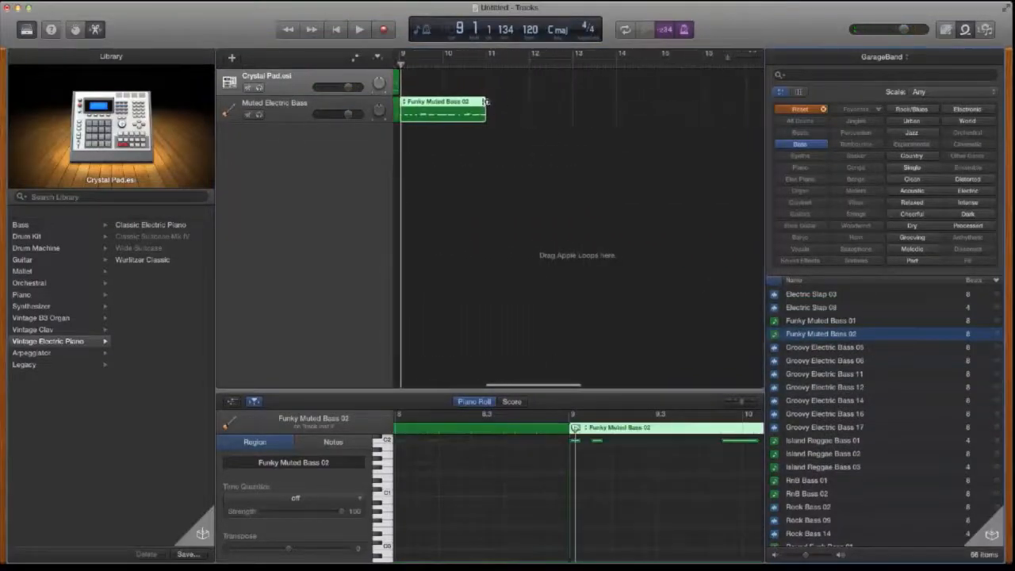
{"action": "left_click_drag", "start_coordinate": [486, 102], "coordinate": [630, 103]}
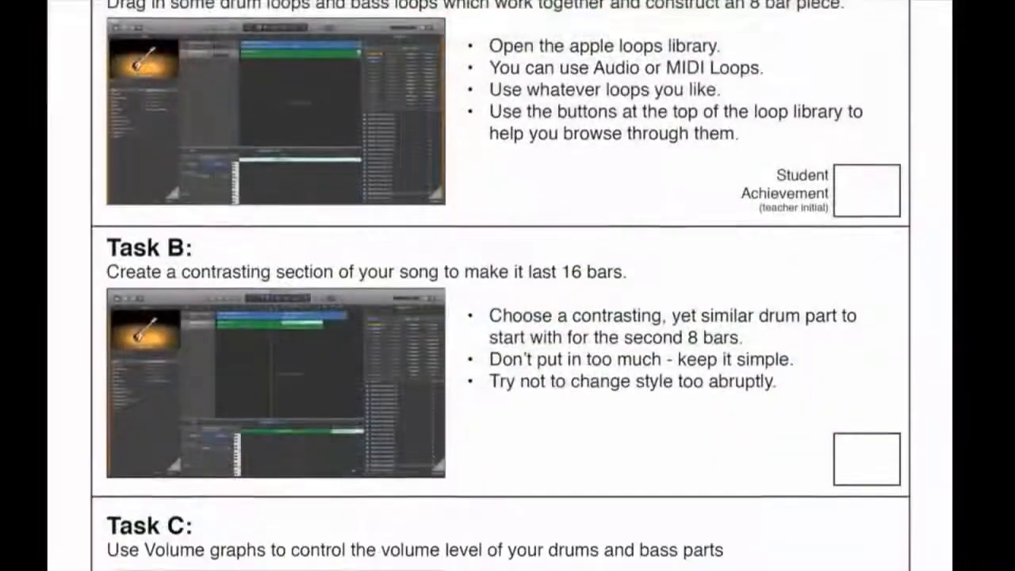
Step: Repeat the Hip Hop Beat 05 region that starts at bar 9 of the drum track over the following bars
{"action": "scroll", "coordinate": [501, 286], "scroll_direction": "down", "scroll_amount": 2}
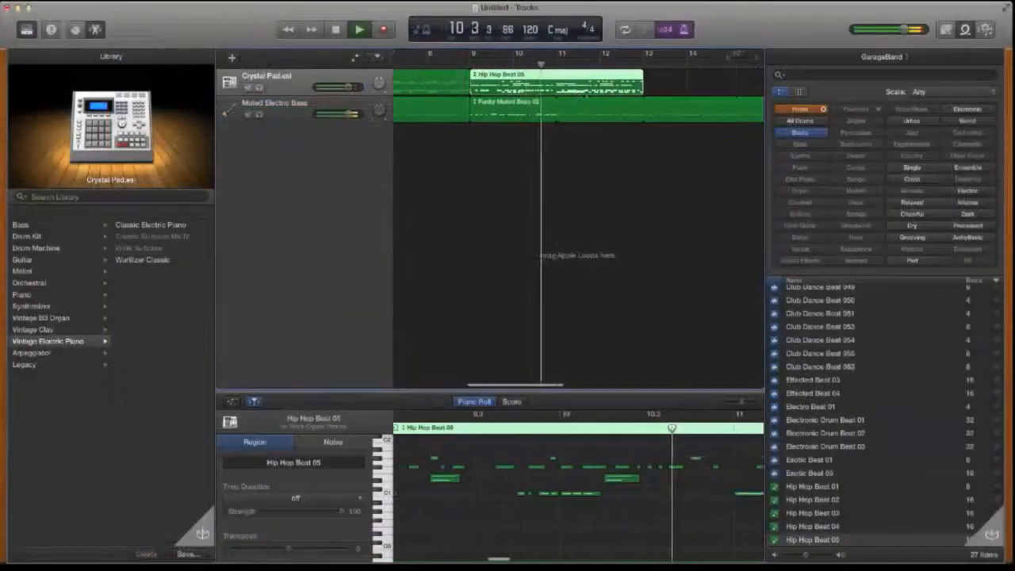
{"action": "left_click_drag", "start_coordinate": [556, 78], "coordinate": [742, 78]}
Step: Save the song in the GarageBand folder under the name MyLesson1Project
{"action": "key", "text": "super+s"}
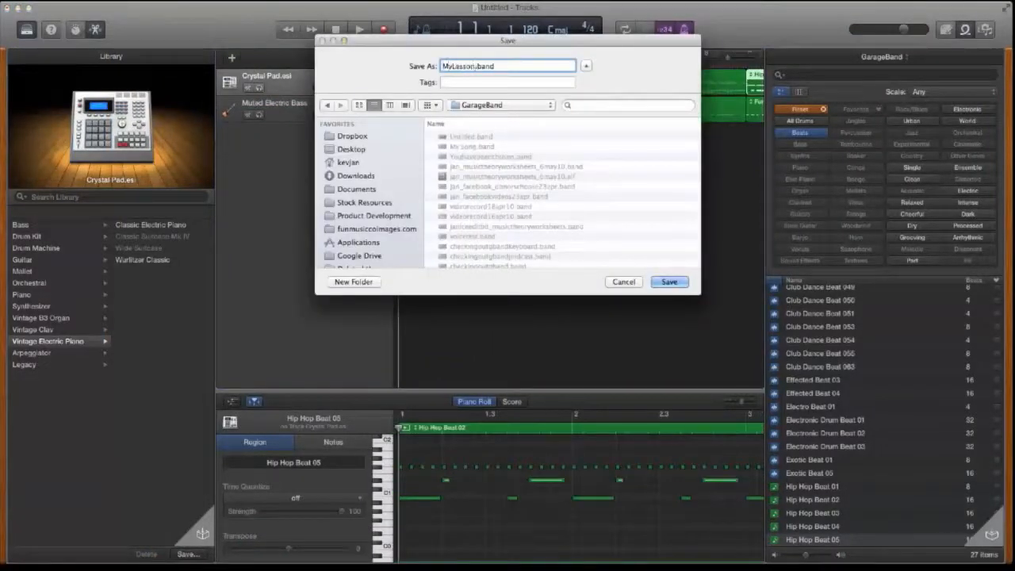
{"action": "key", "text": "Return"}
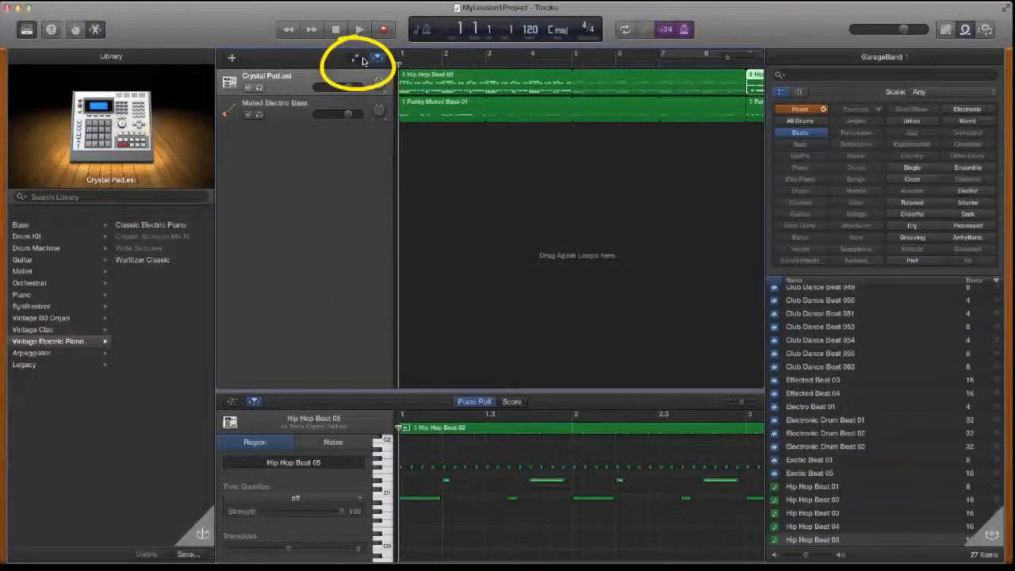
Step: Show track automation and add a volume point on the drum track just after bar 3
{"action": "left_click", "coordinate": [376, 58]}
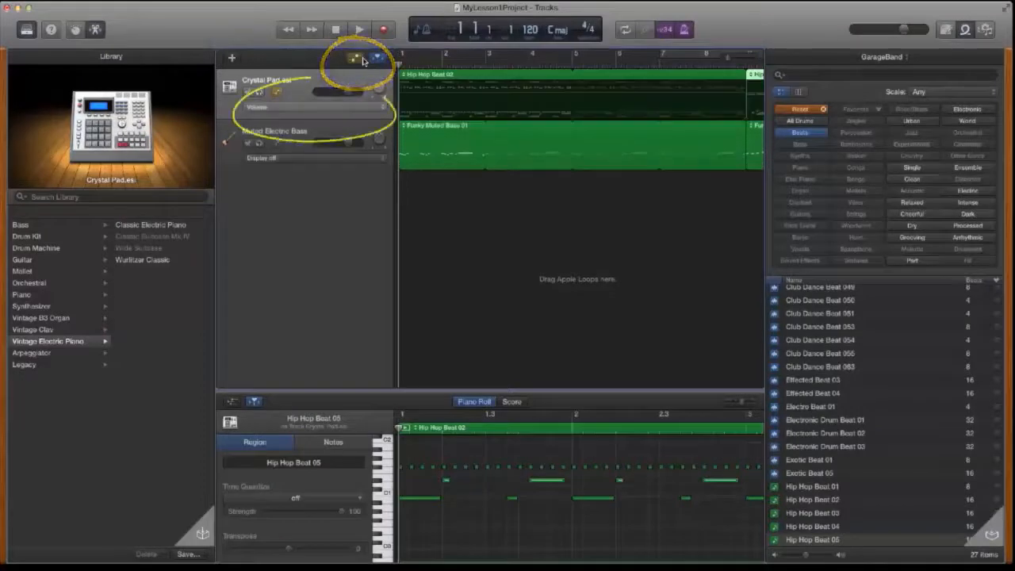
{"action": "left_click", "coordinate": [497, 77]}
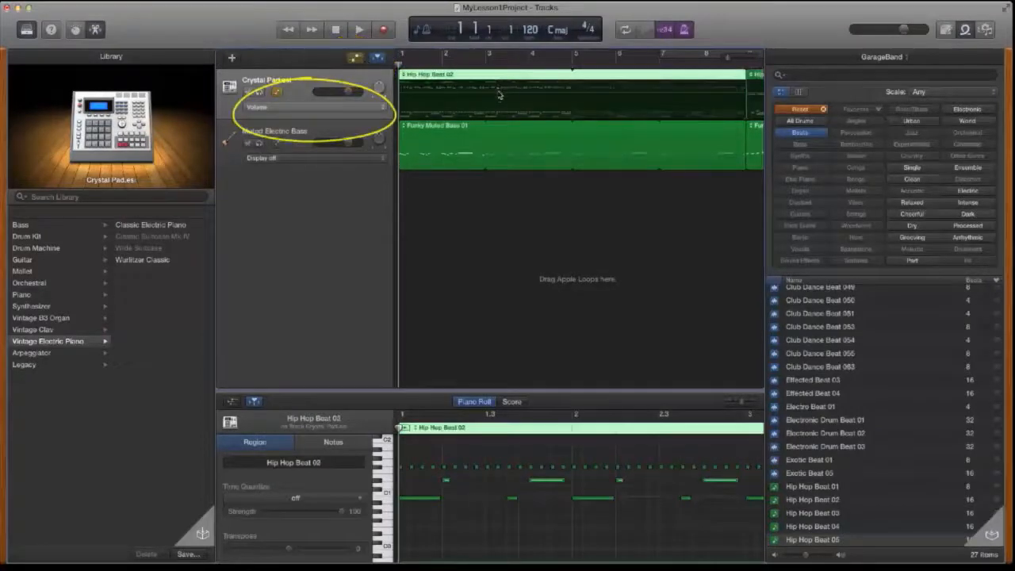
{"action": "left_click", "coordinate": [497, 92]}
Step: Switch the drum track's automation parameter to Pan and back to Volume
{"action": "left_click", "coordinate": [315, 107]}
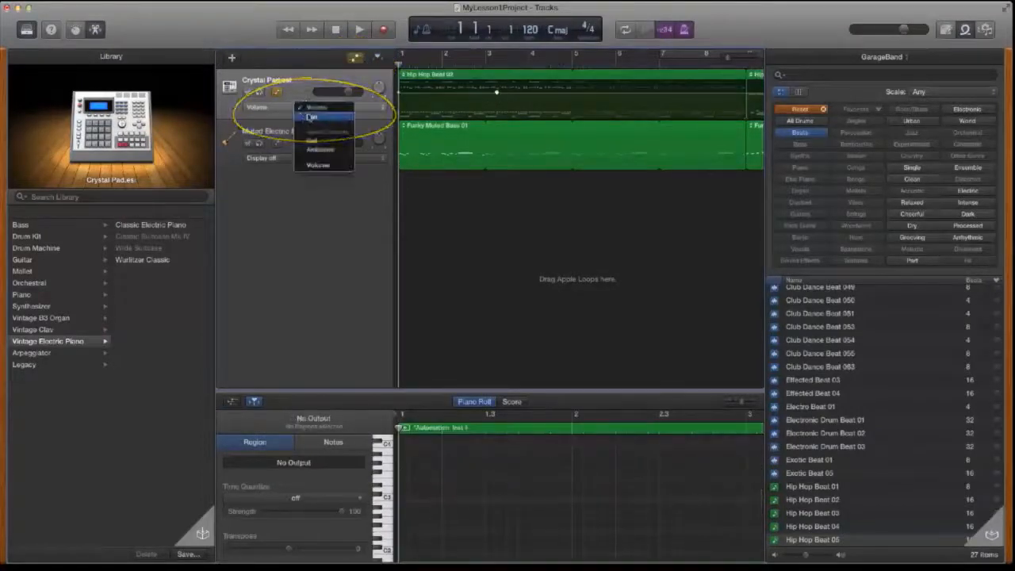
{"action": "left_click", "coordinate": [312, 117]}
{"action": "left_click", "coordinate": [313, 108]}
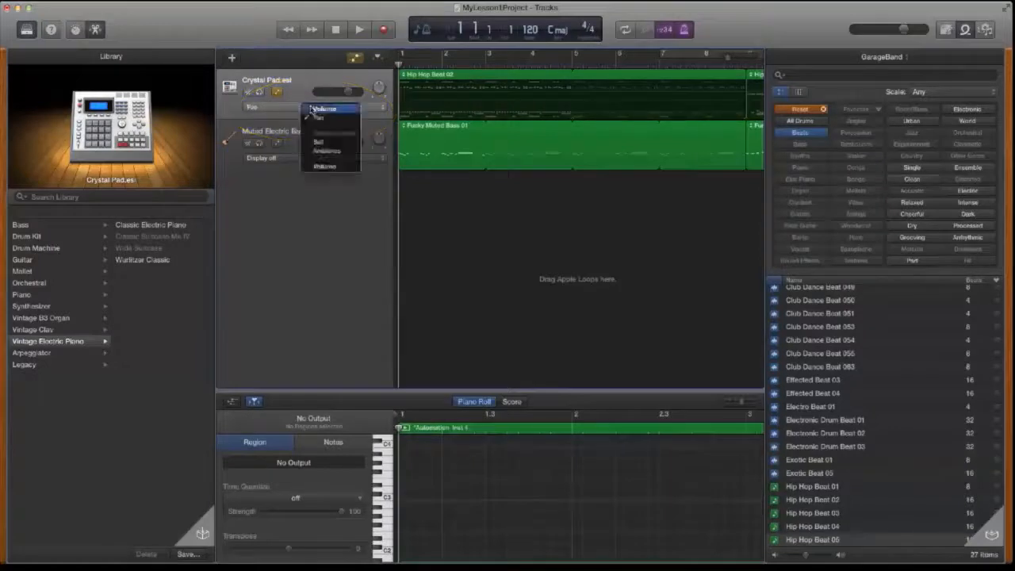
{"action": "left_click", "coordinate": [312, 117]}
{"action": "left_click", "coordinate": [314, 110]}
{"action": "left_click", "coordinate": [325, 110]}
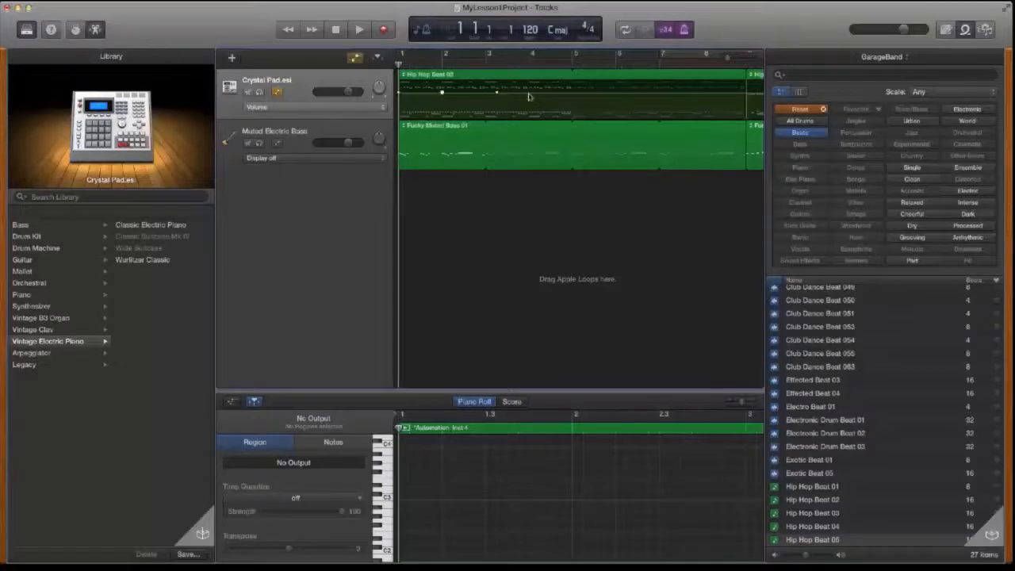
Step: Raise the drum track's volume point just after bar 3 so the level climbs slightly from bar 2
{"action": "left_click_drag", "start_coordinate": [497, 92], "coordinate": [496, 86]}
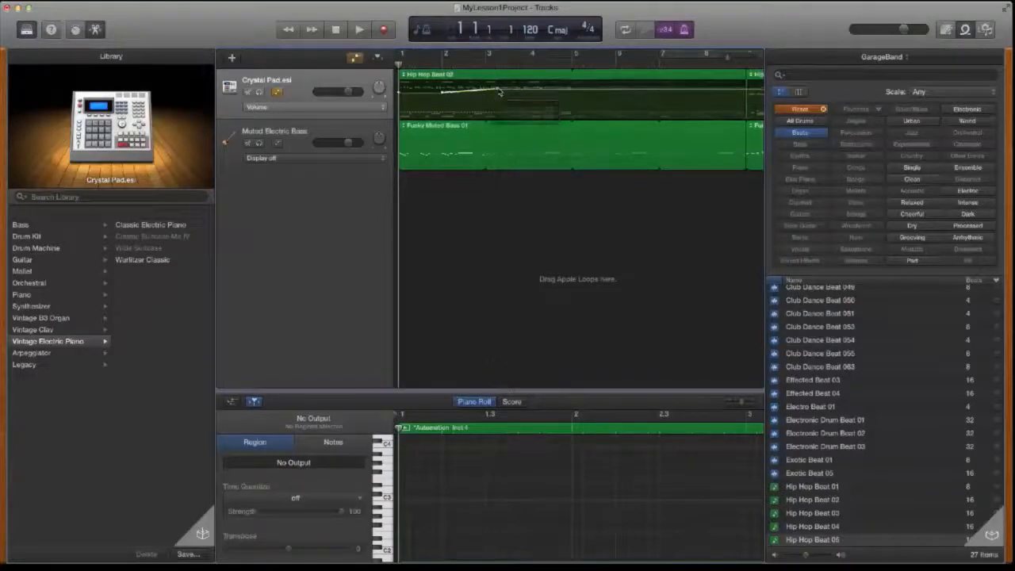
{"action": "scroll", "coordinate": [500, 92], "scroll_direction": "right", "scroll_amount": 3}
{"action": "scroll", "coordinate": [560, 93], "scroll_direction": "right", "scroll_amount": 5}
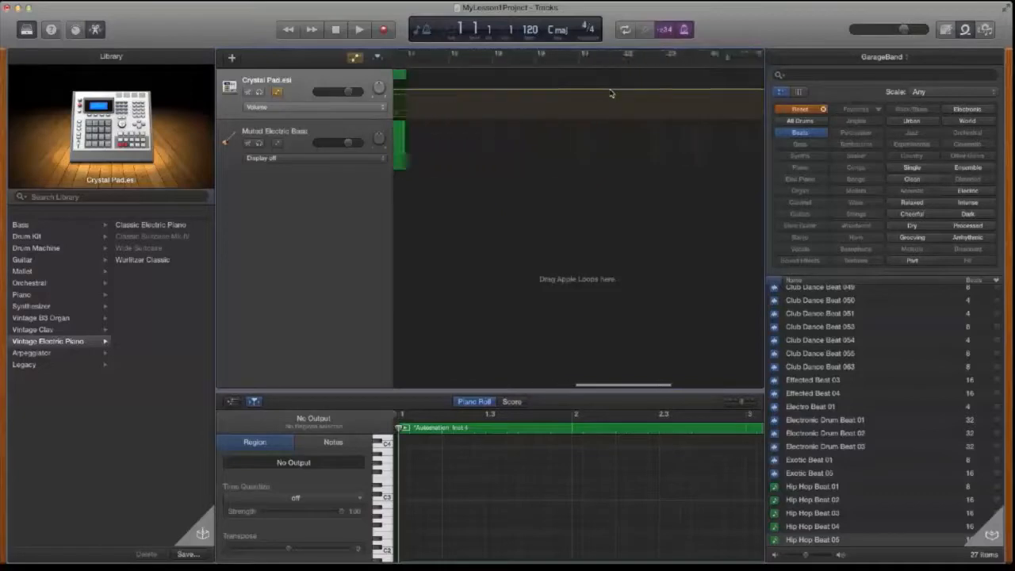